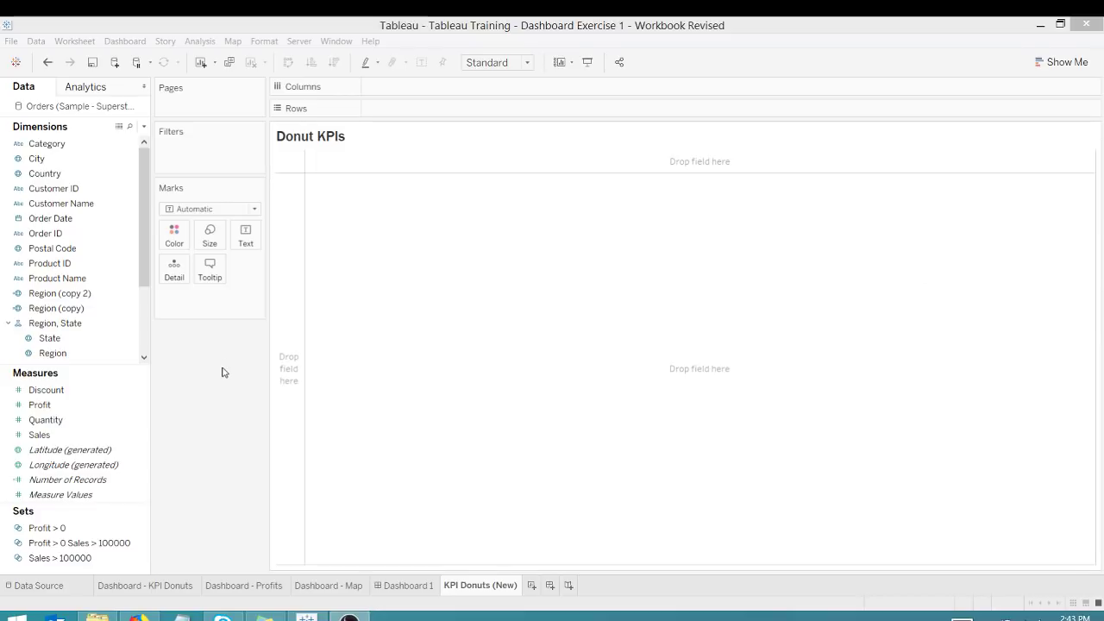
# Create a calculated field named 1 with the formula 1.
pyautogui.click(144, 128)
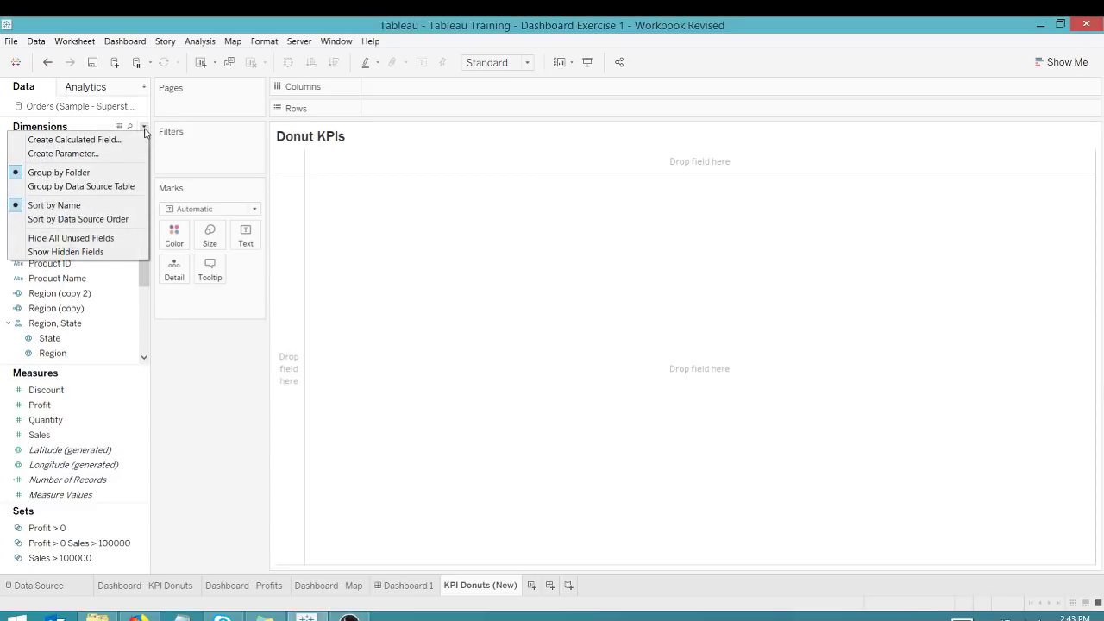
pyautogui.click(124, 142)
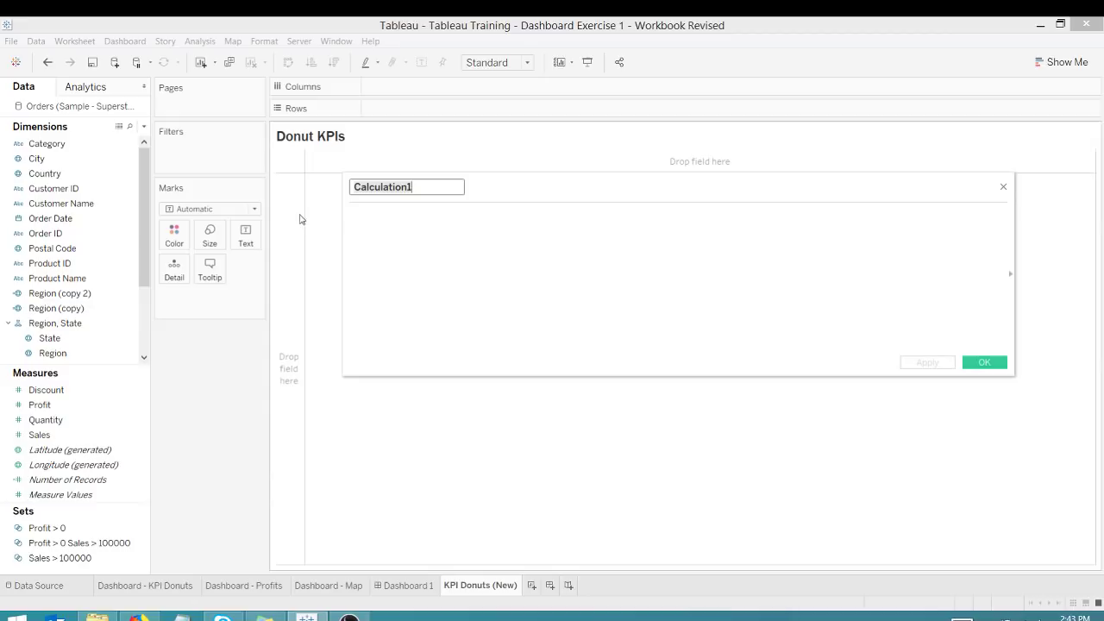
pyautogui.write('1')
pyautogui.click(377, 223)
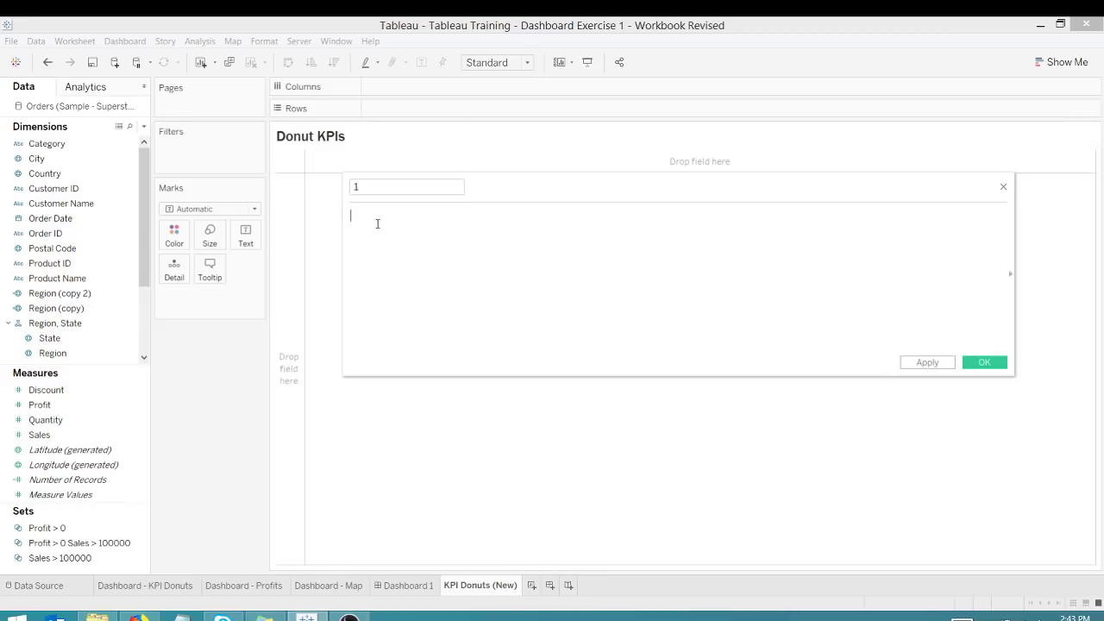
pyautogui.write('1')
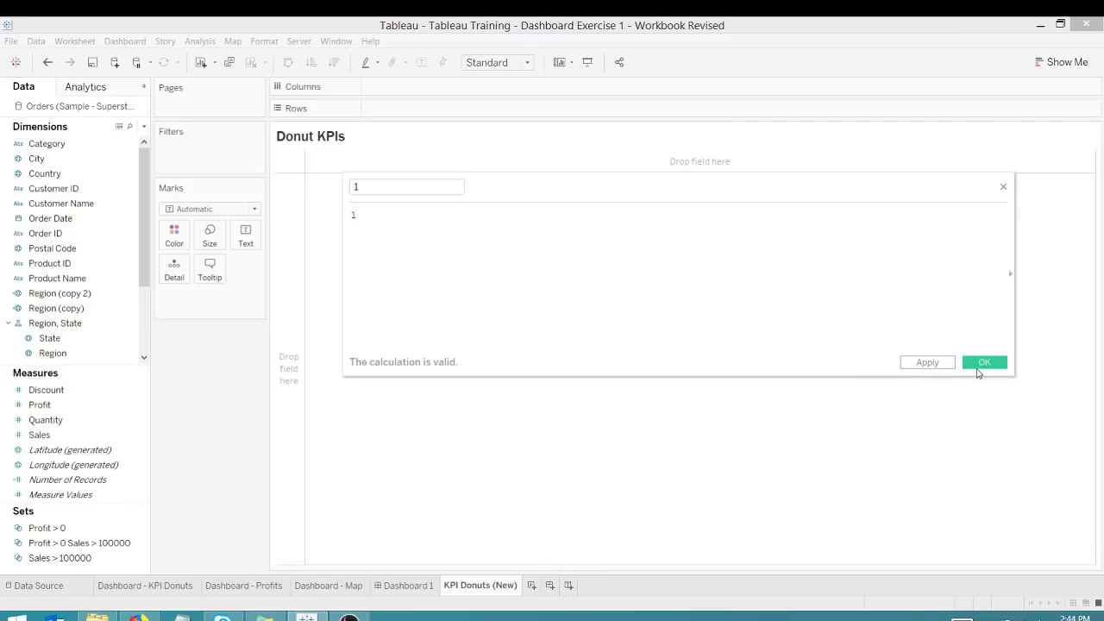
pyautogui.click(986, 362)
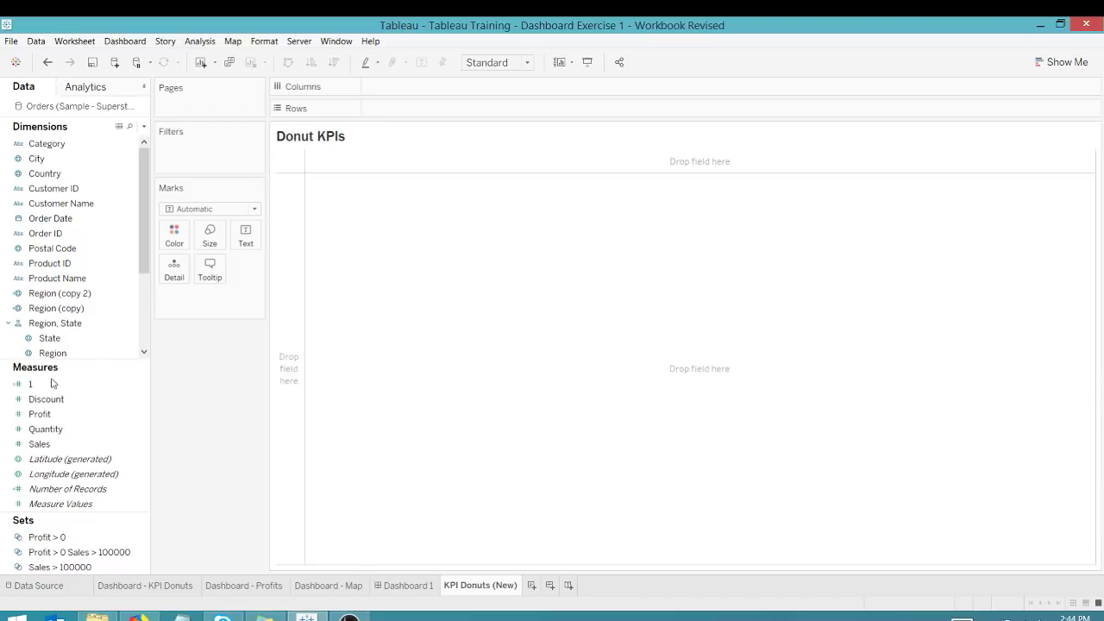
# Place the 1 measure on Rows twice and aggregate both copies as Minimum.
pyautogui.moveTo(49, 383); pyautogui.dragTo(401, 108)
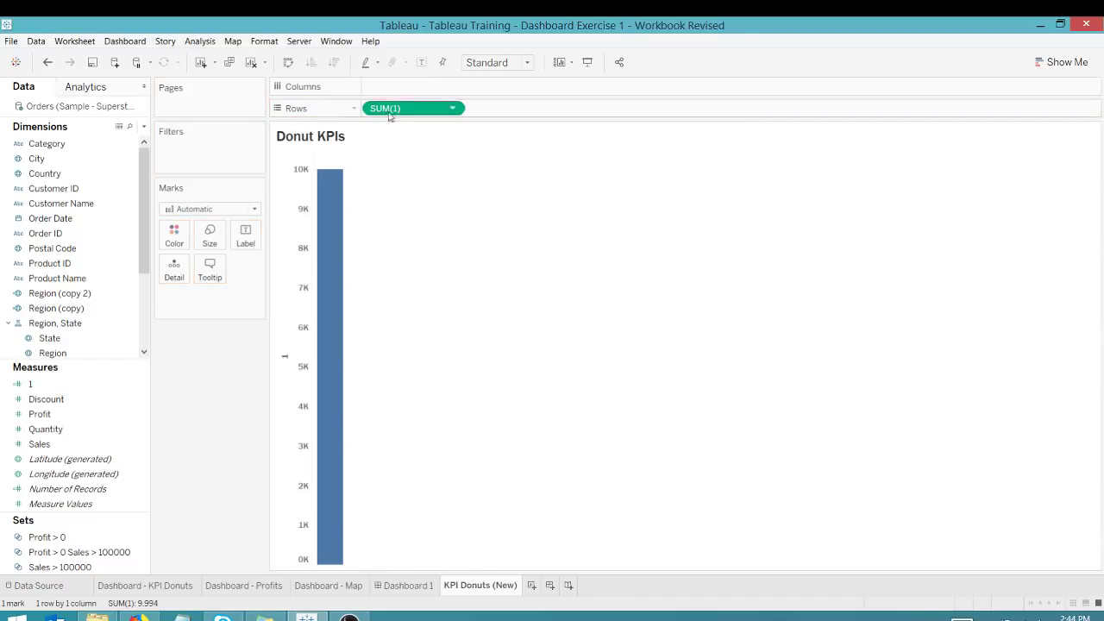
pyautogui.moveTo(33, 388); pyautogui.dragTo(491, 109)
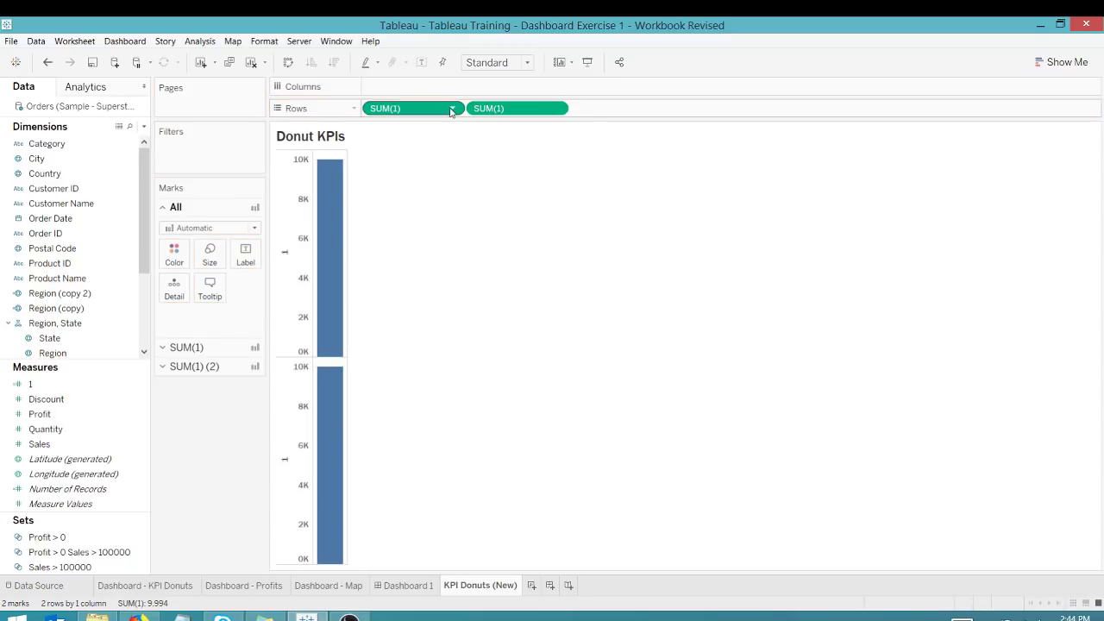
pyautogui.click(452, 108)
pyautogui.moveTo(444, 237)
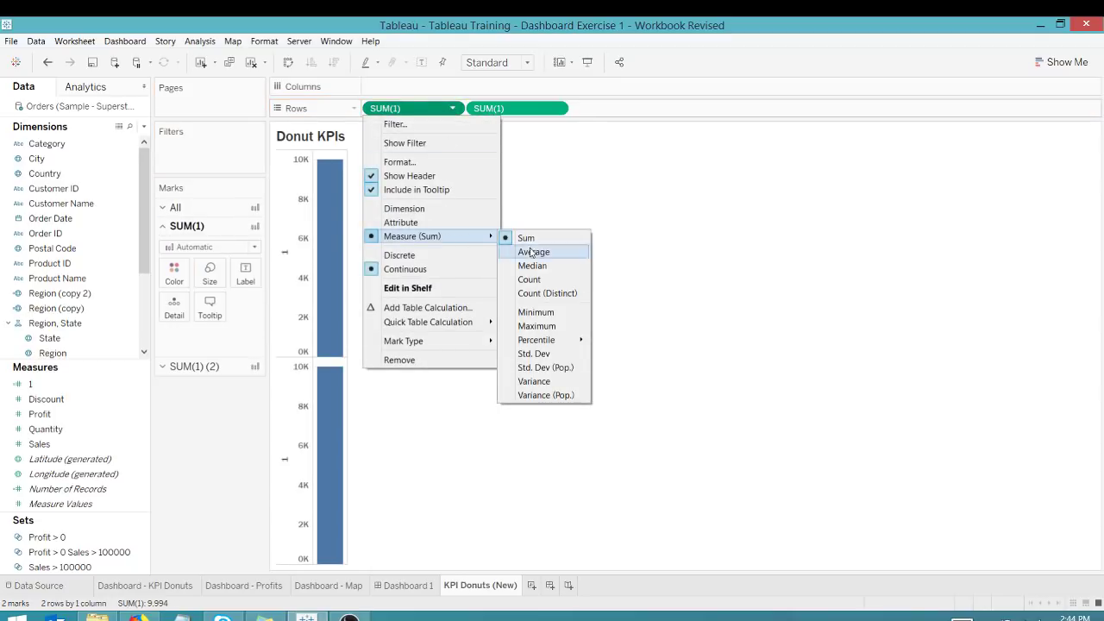
pyautogui.click(533, 310)
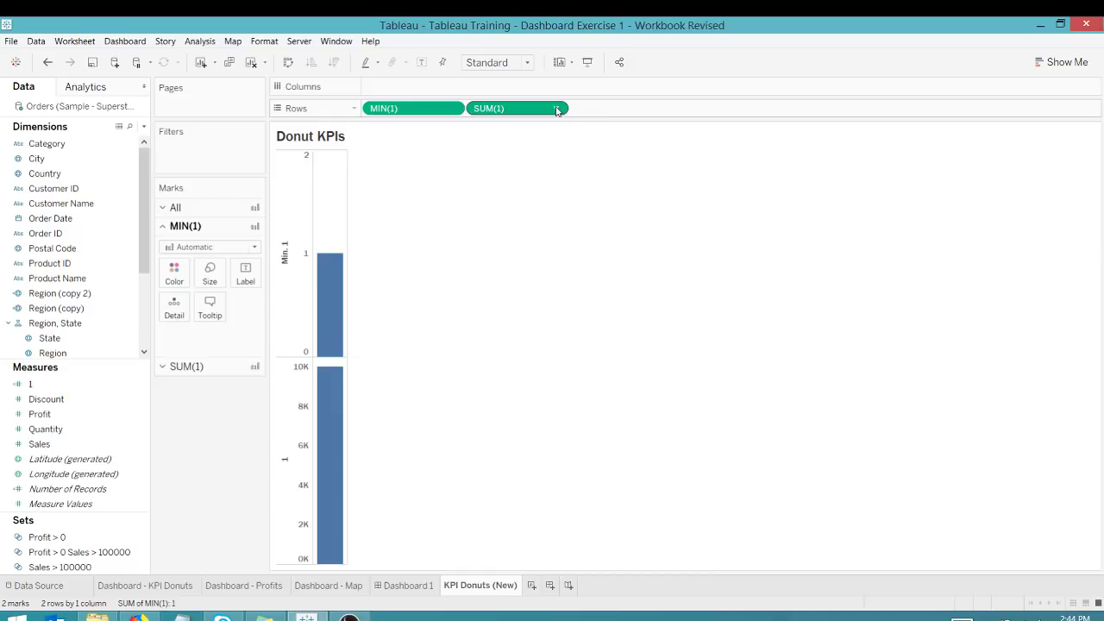
pyautogui.click(557, 109)
pyautogui.moveTo(565, 236)
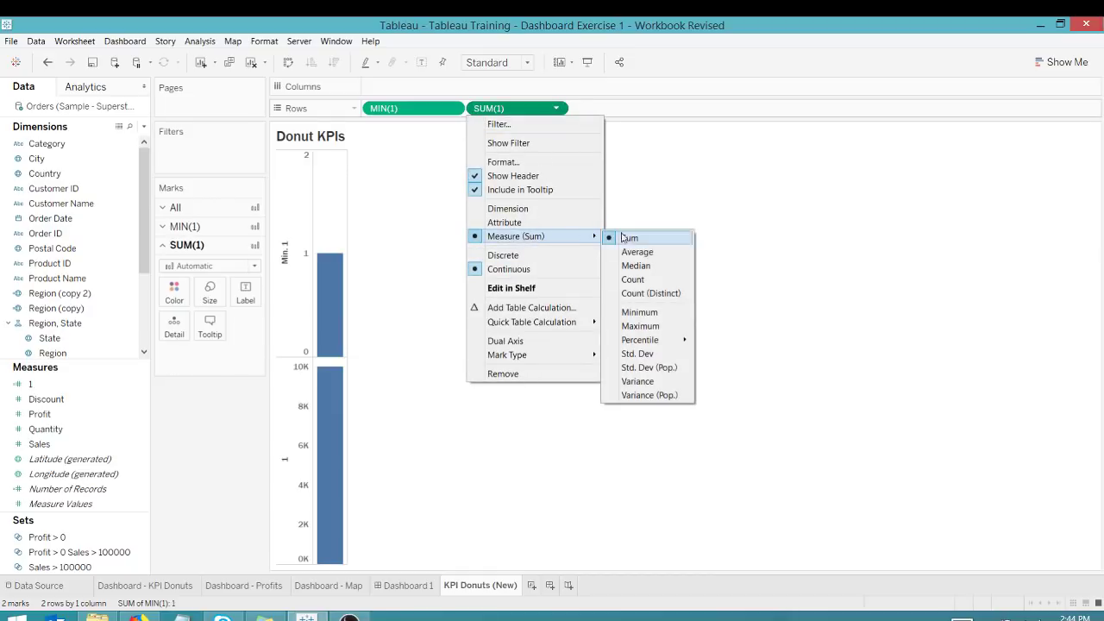
pyautogui.click(623, 314)
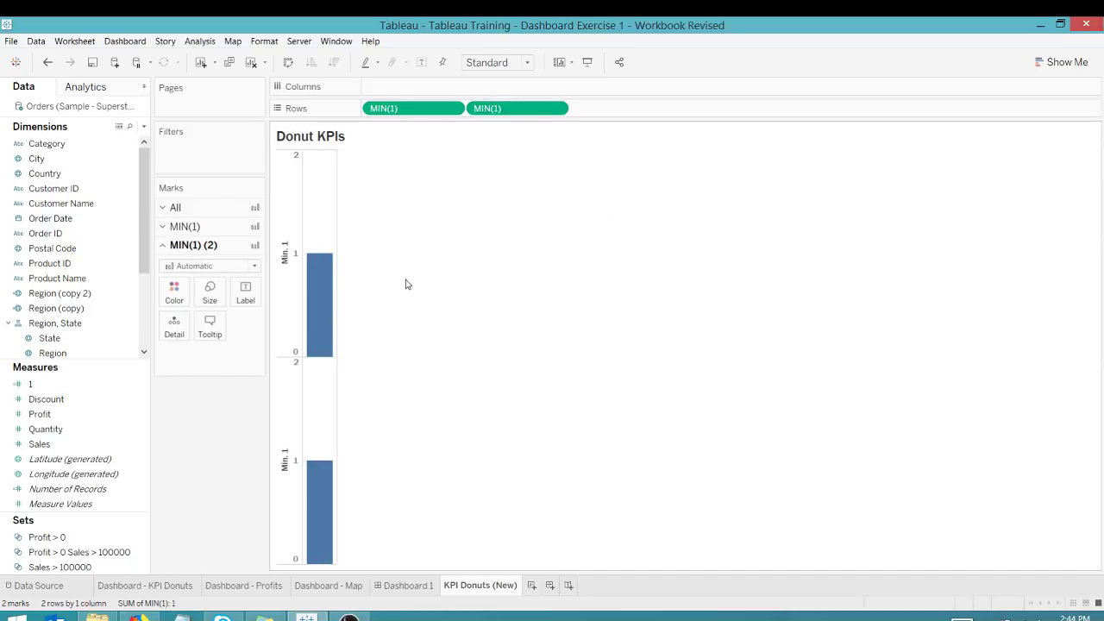
# Change the mark type for both charts to Pie.
pyautogui.click(222, 208)
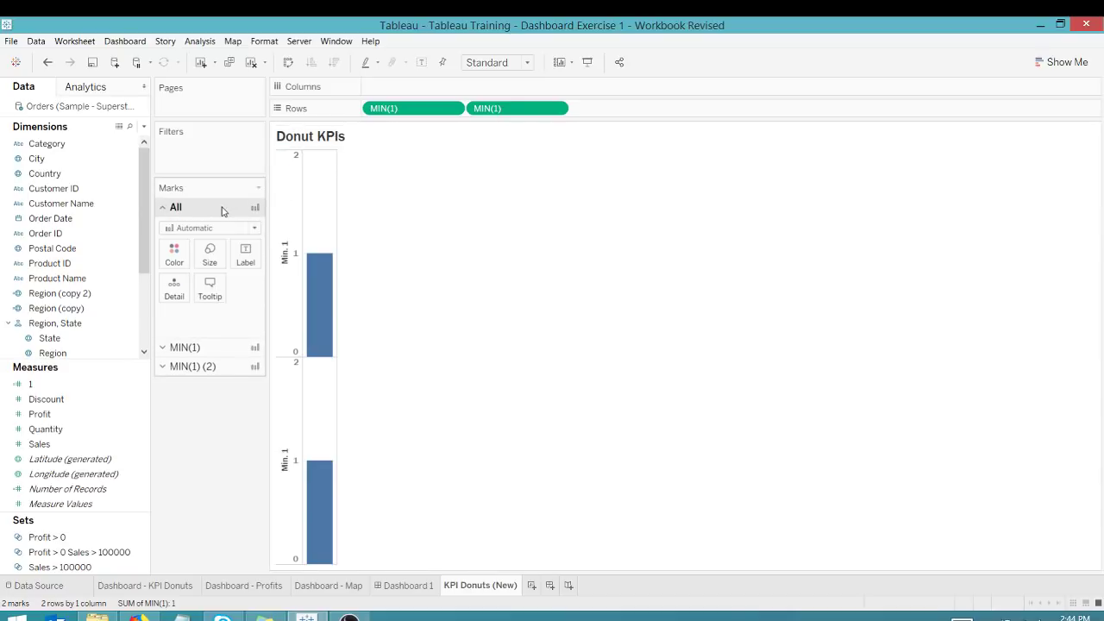
pyautogui.click(255, 229)
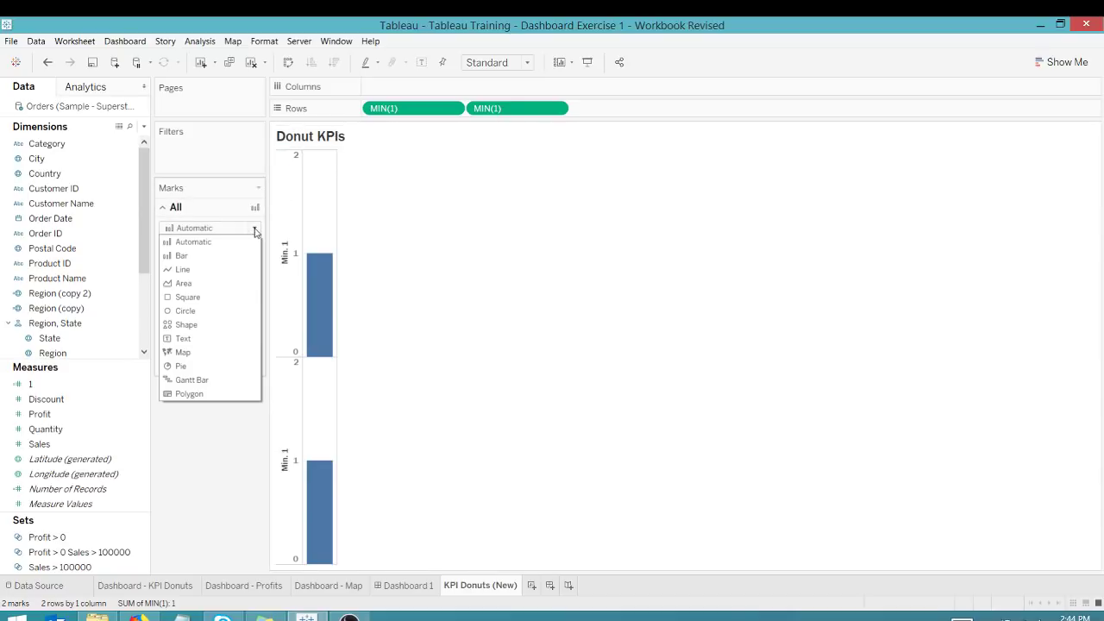
pyautogui.click(186, 370)
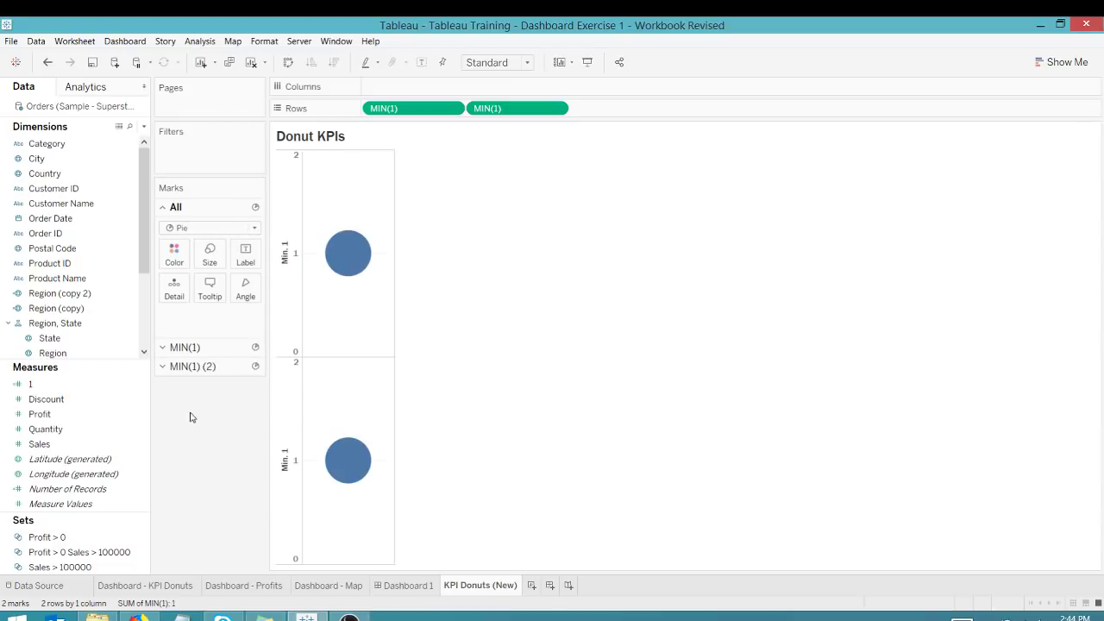
# Colour the top pie by Category, set slice angles by Profit, and widen the pane.
pyautogui.click(173, 348)
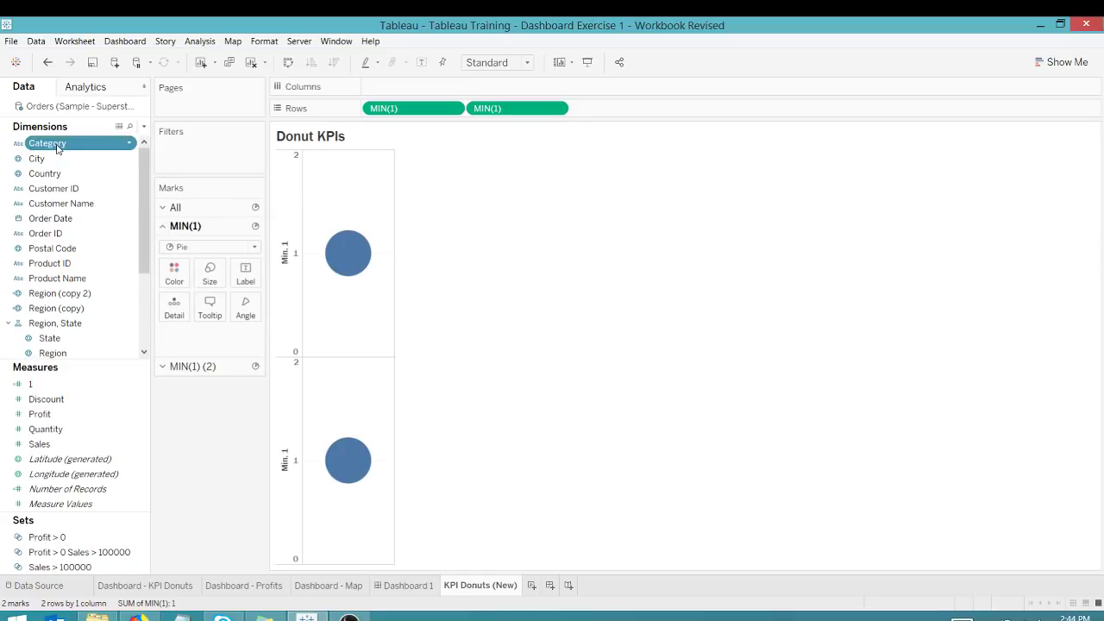
pyautogui.moveTo(57, 148); pyautogui.dragTo(175, 274)
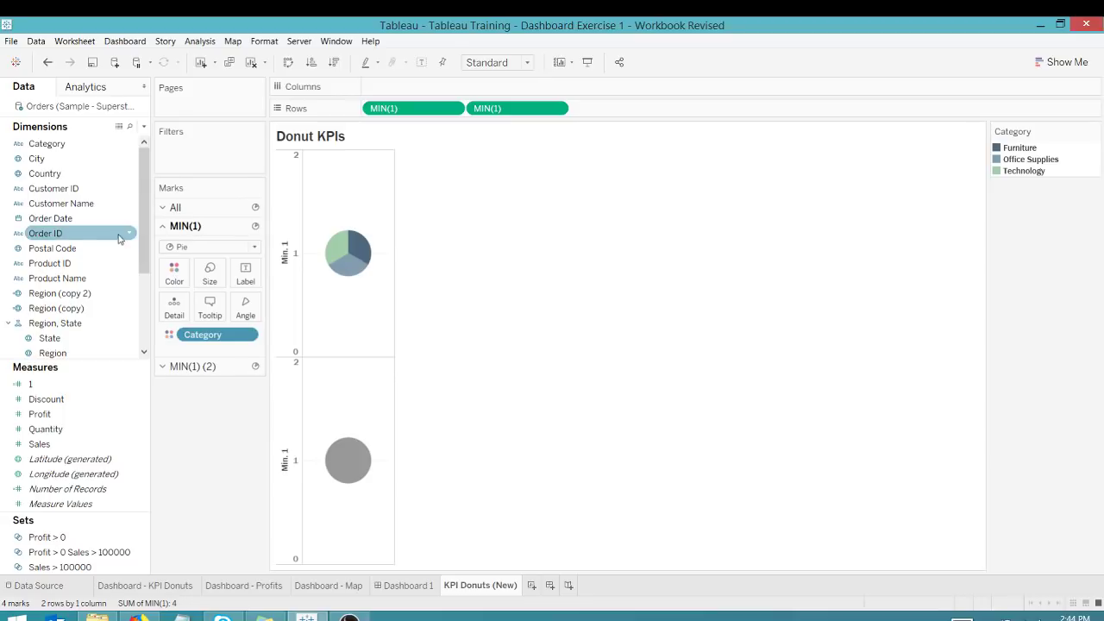
pyautogui.scroll(-3, 144, 248)
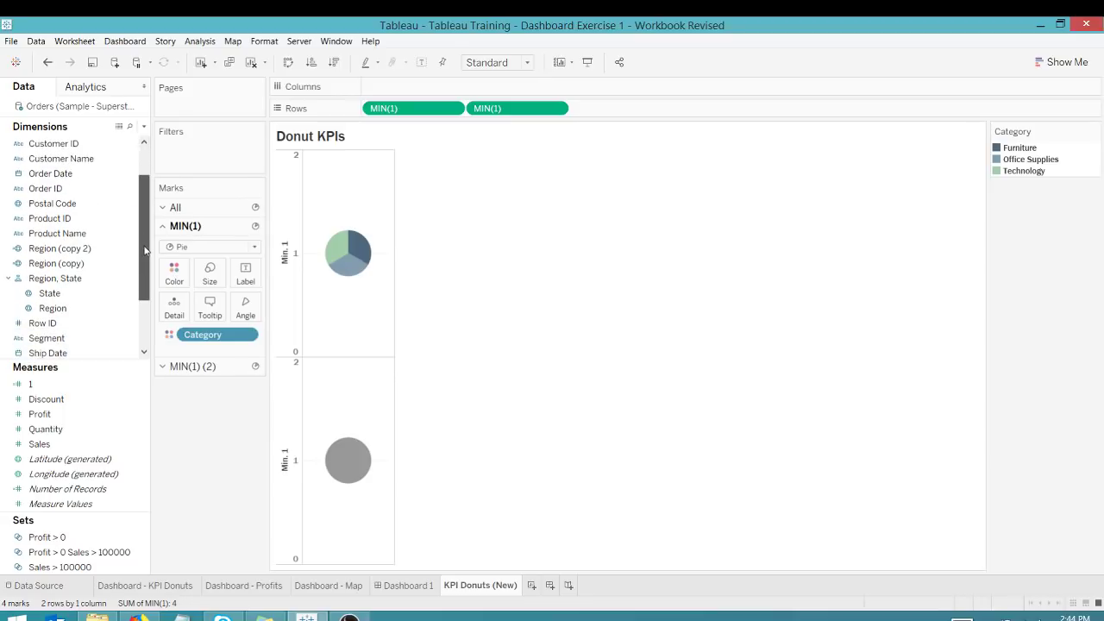
pyautogui.moveTo(51, 416); pyautogui.dragTo(242, 308)
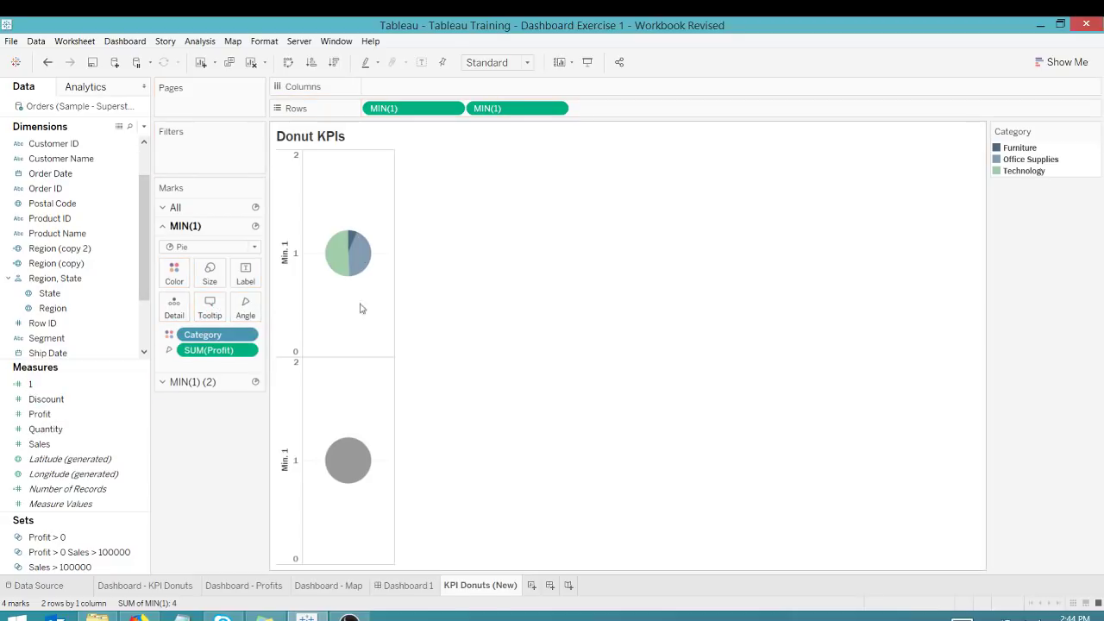
pyautogui.moveTo(394, 297); pyautogui.dragTo(496, 294)
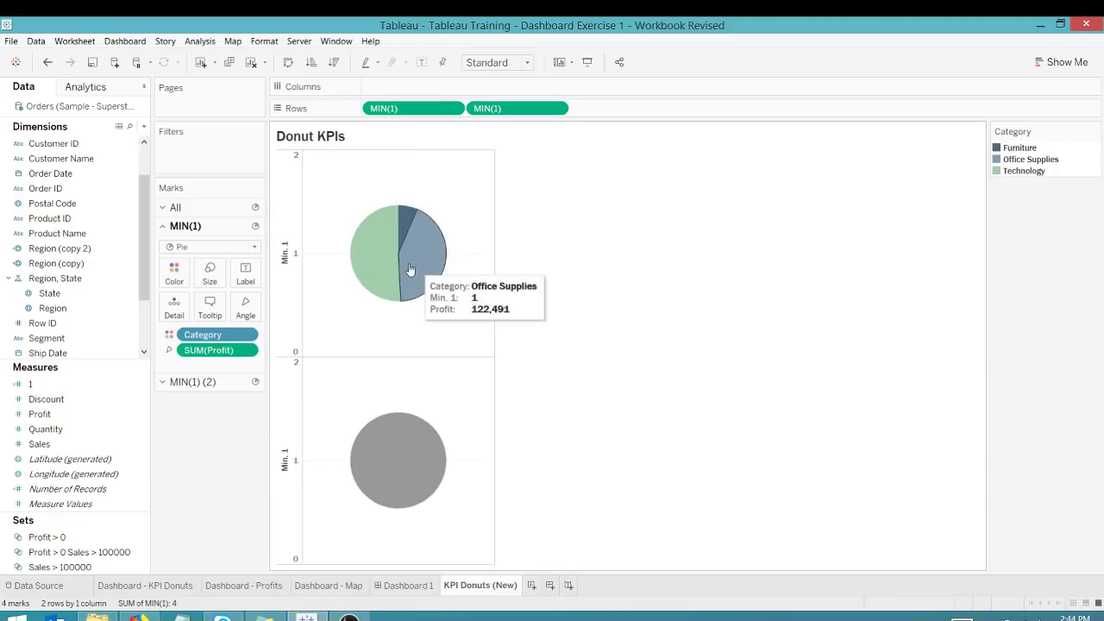
# Colour the lower pie white and overlay both pies on a dual axis.
pyautogui.click(190, 382)
pyautogui.click(174, 300)
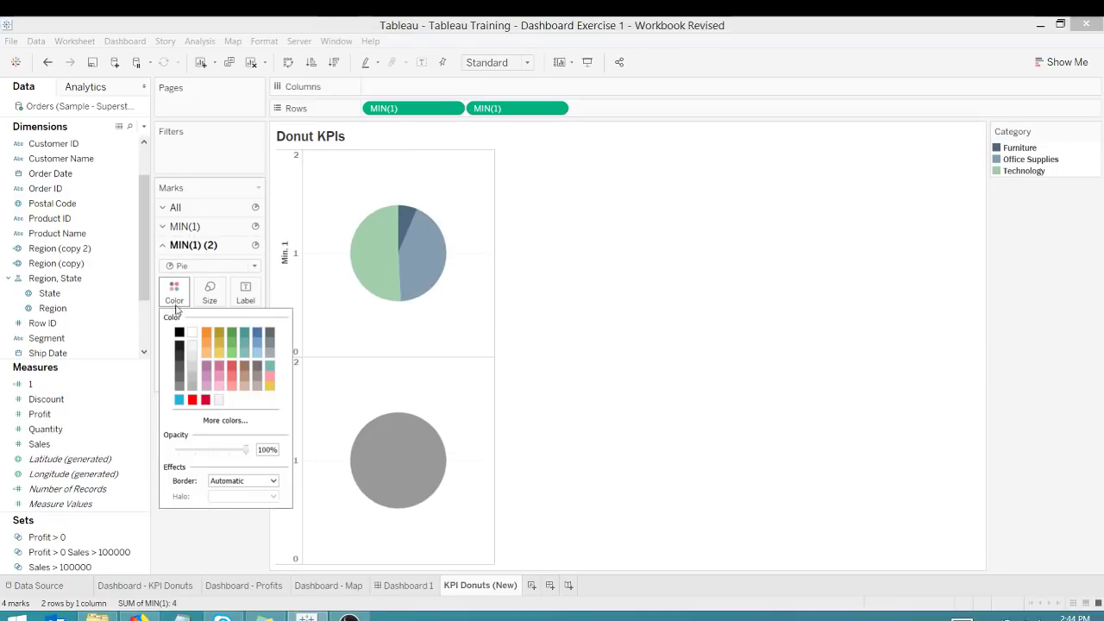
pyautogui.click(192, 334)
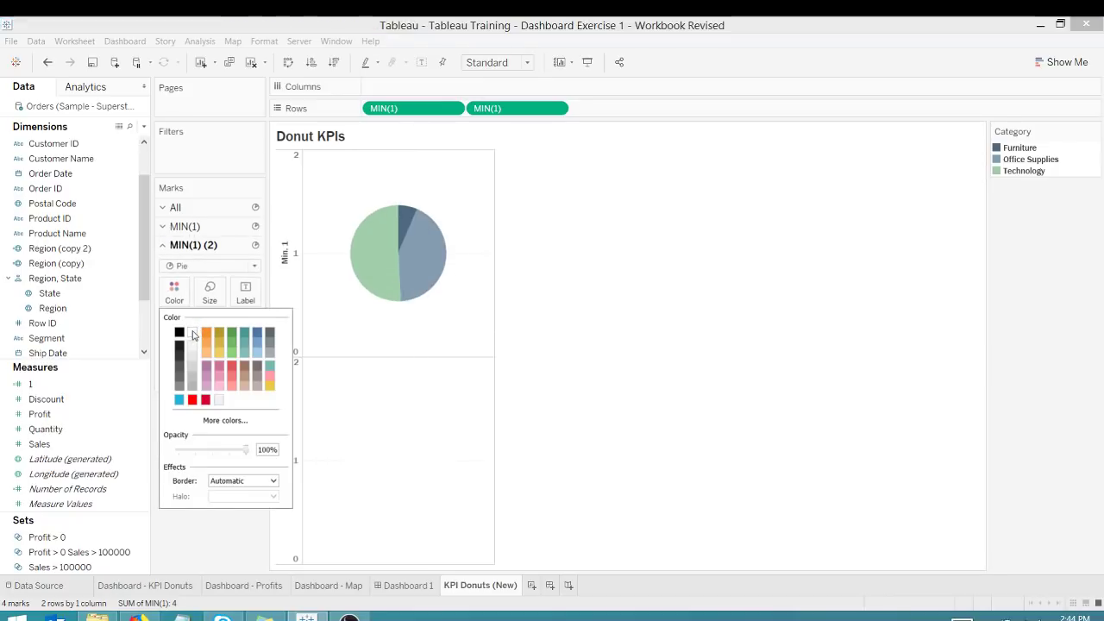
pyautogui.click(209, 541)
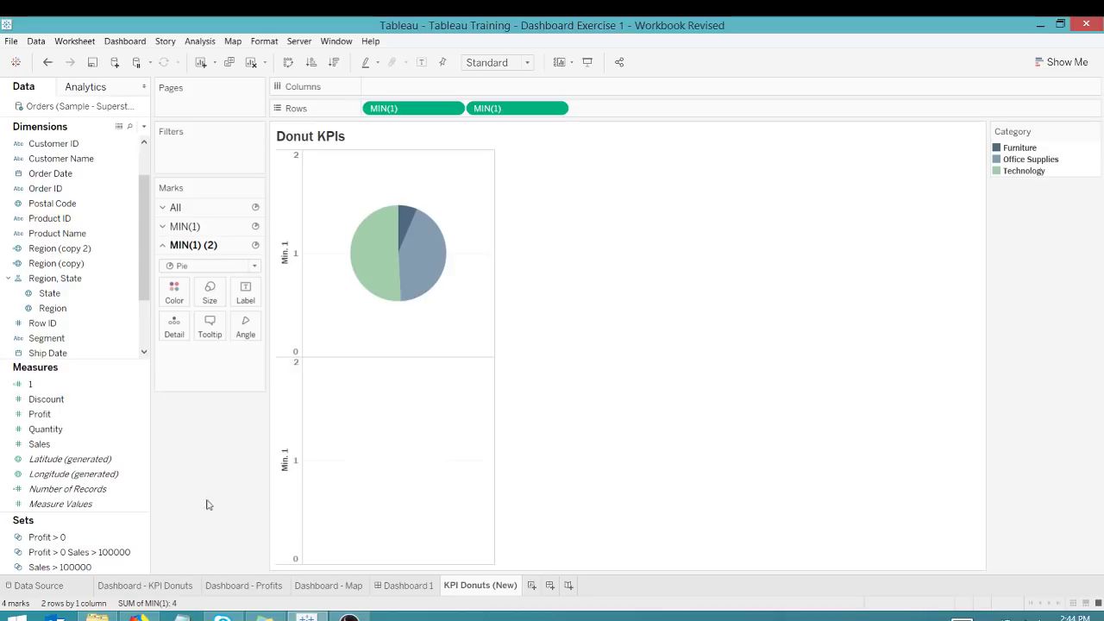
pyautogui.rightClick(291, 432)
pyautogui.click(333, 483)
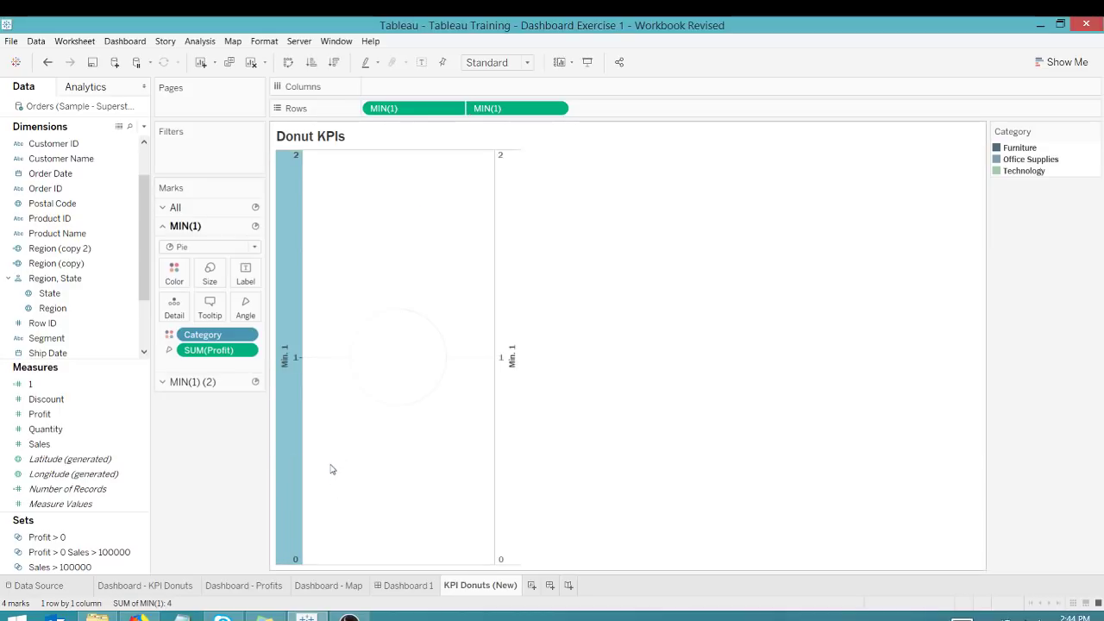
pyautogui.click(229, 449)
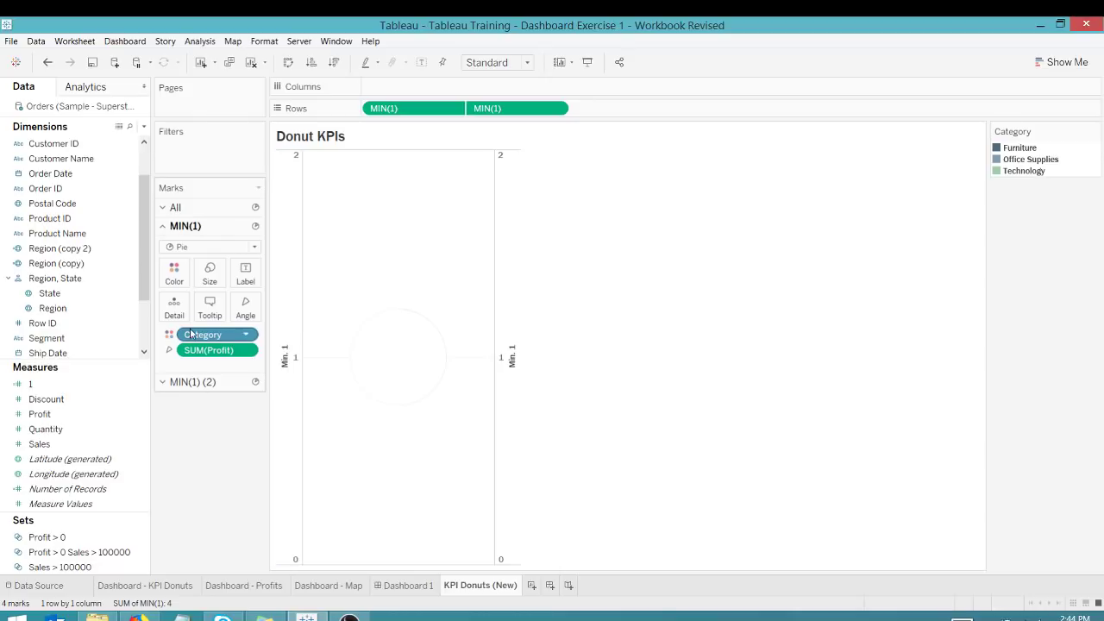
# Resize the white pie to form the donut hole, leaving it slightly larger.
pyautogui.click(183, 381)
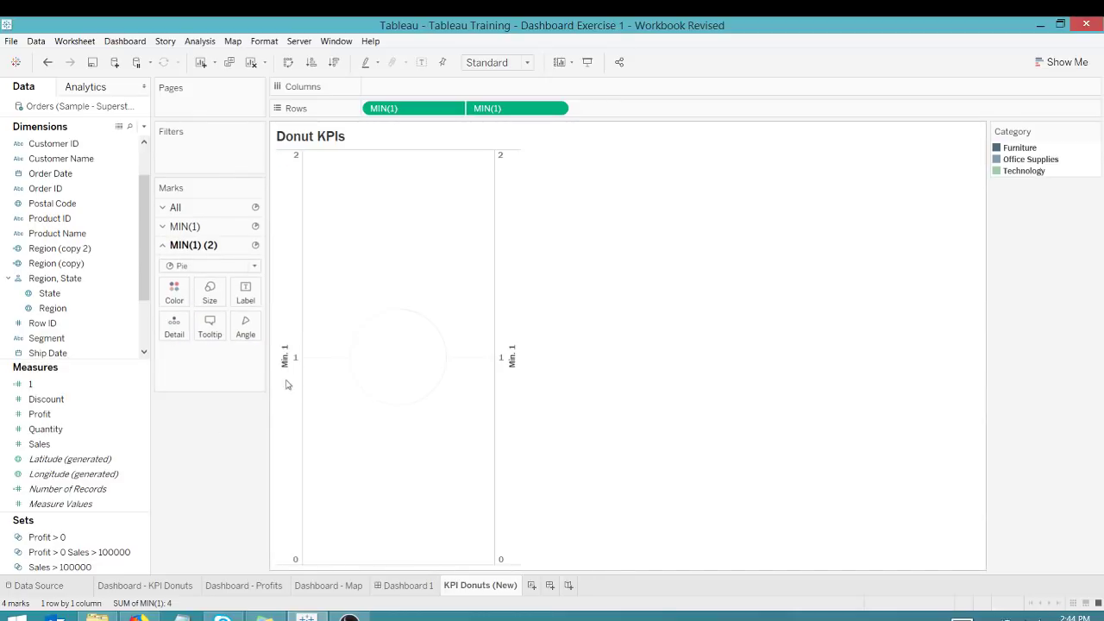
pyautogui.click(209, 290)
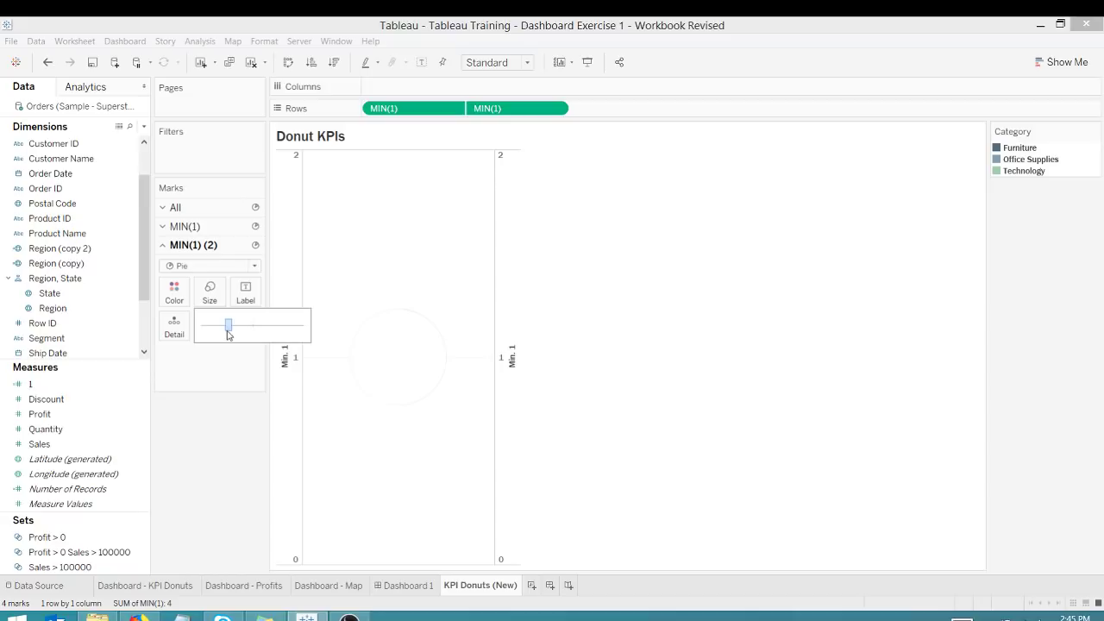
pyautogui.moveTo(228, 334); pyautogui.dragTo(220, 335)
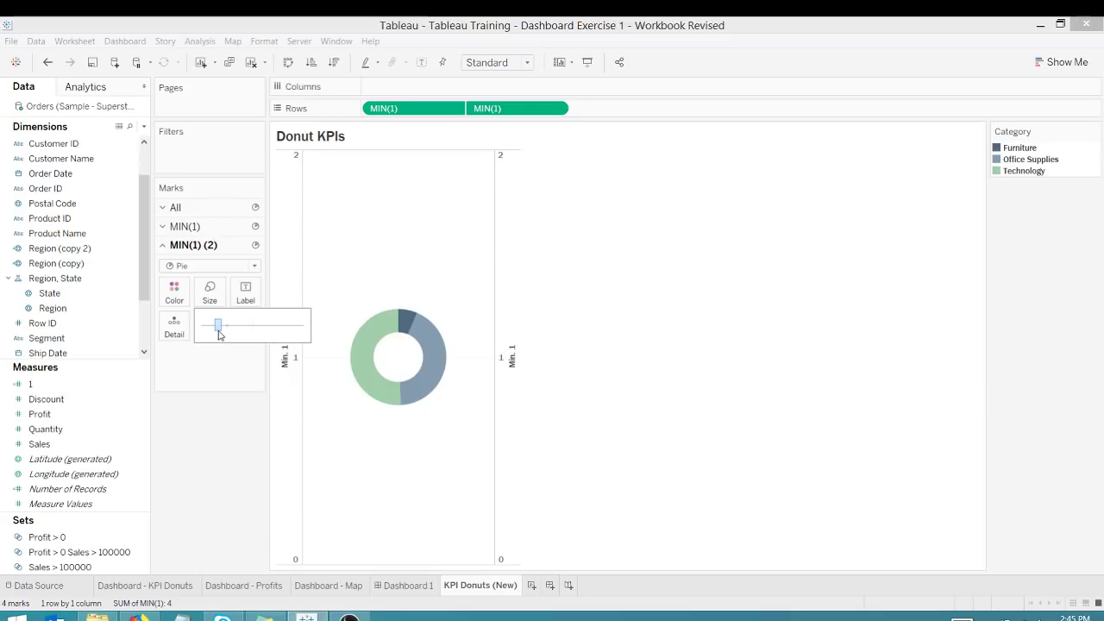
pyautogui.moveTo(219, 335); pyautogui.dragTo(221, 336)
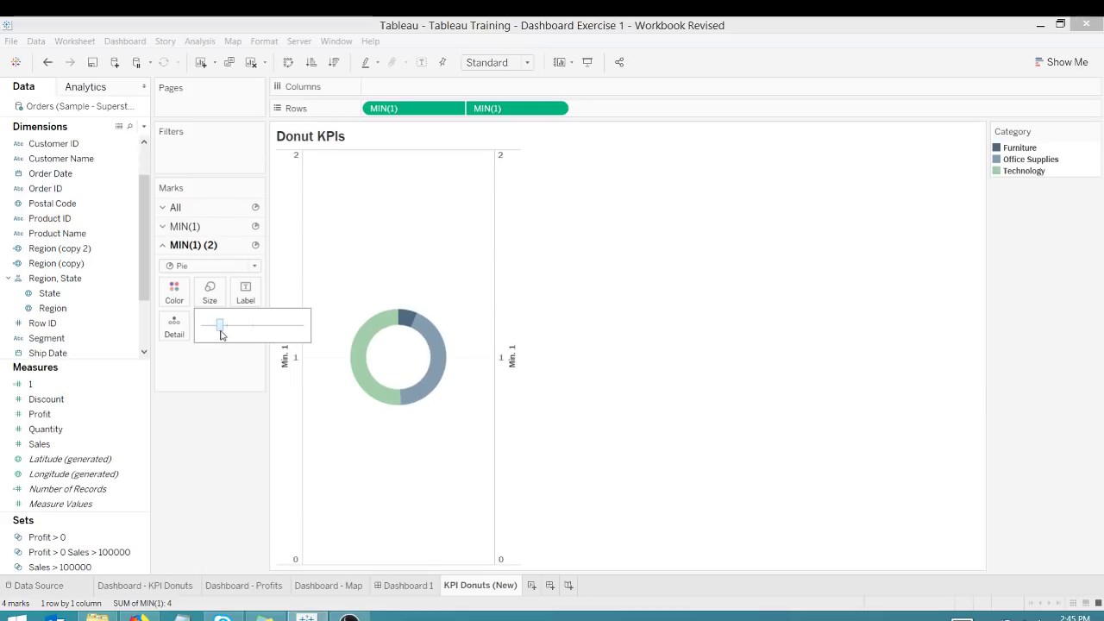
pyautogui.click(219, 475)
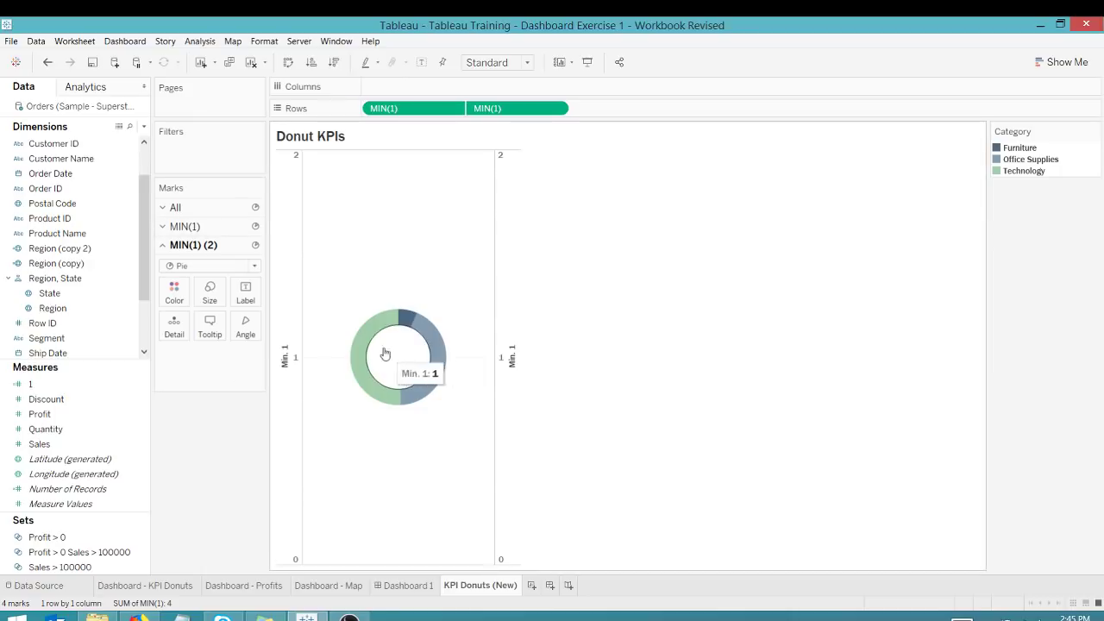
# Hide the headers of the left Min. 1 axis.
pyautogui.rightClick(283, 403)
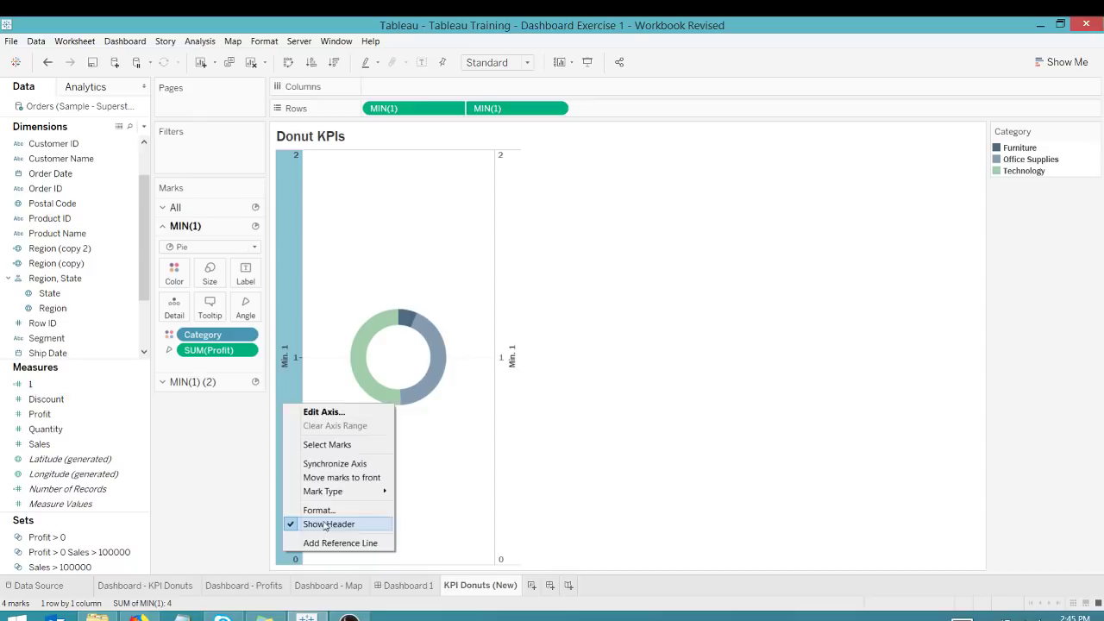
pyautogui.click(321, 524)
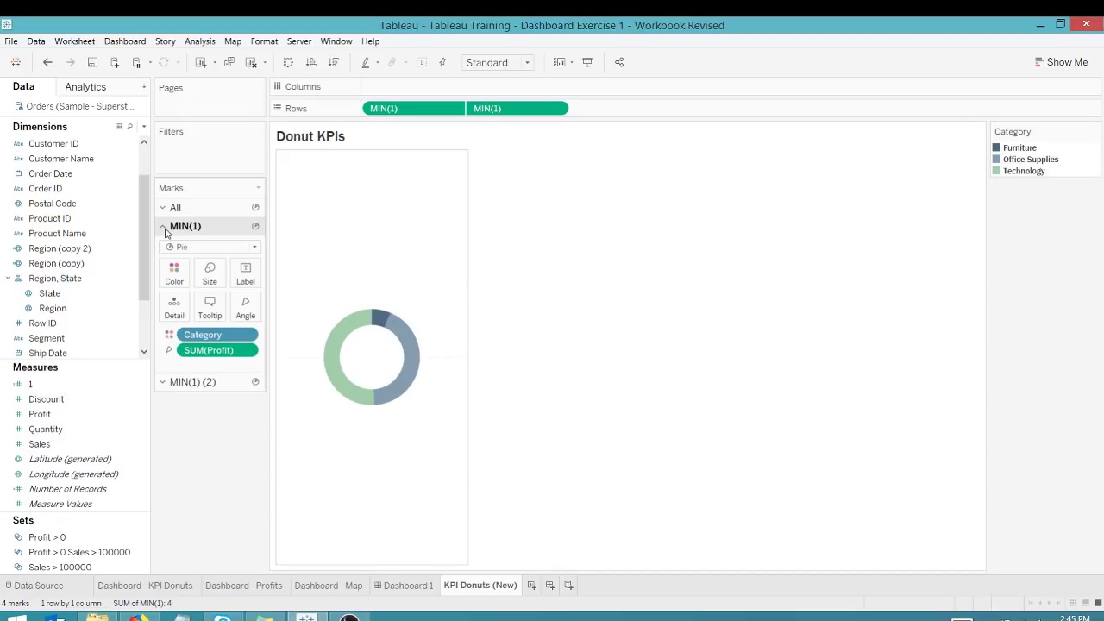
pyautogui.click(166, 383)
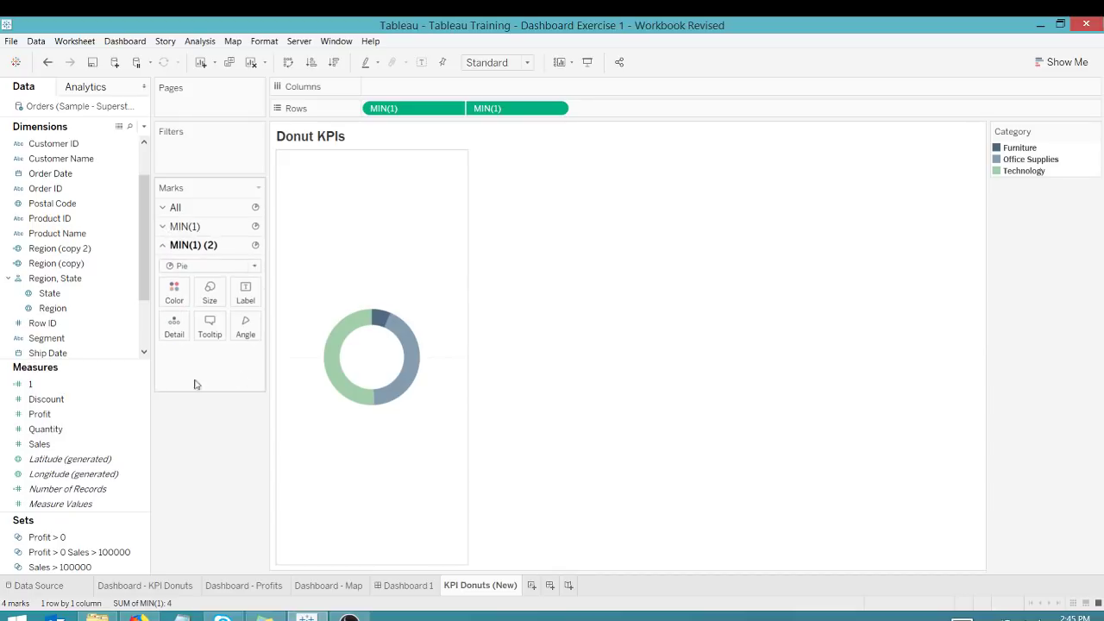
pyautogui.moveTo(384, 365)
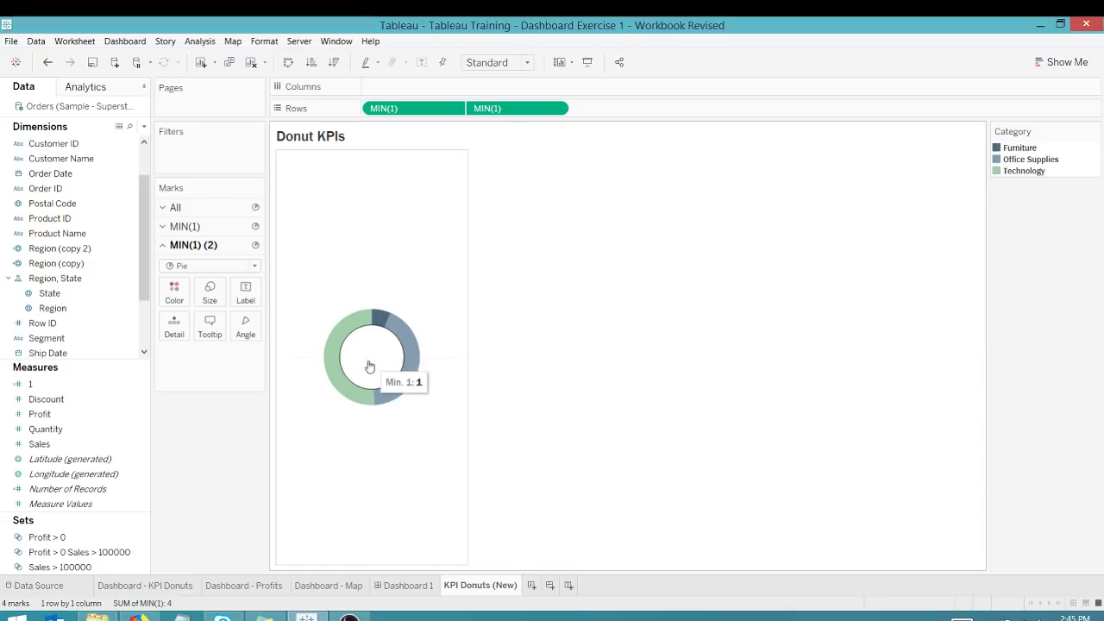
# Label the inner pie with Profit, vertically centred, in bold with a larger font size.
pyautogui.moveTo(40, 415); pyautogui.dragTo(237, 294)
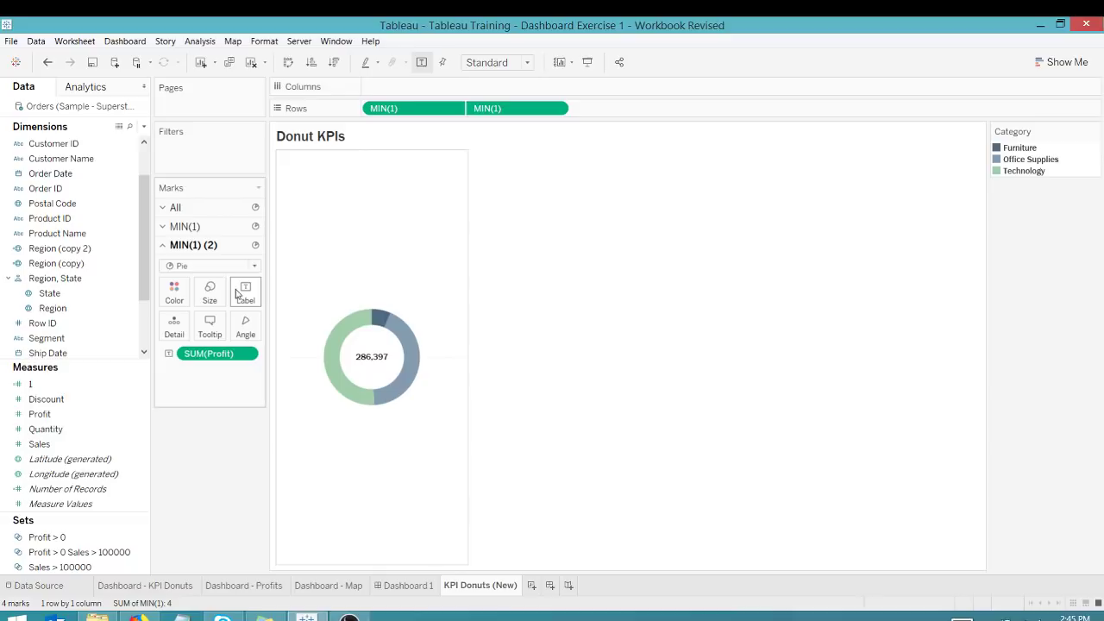
pyautogui.click(246, 294)
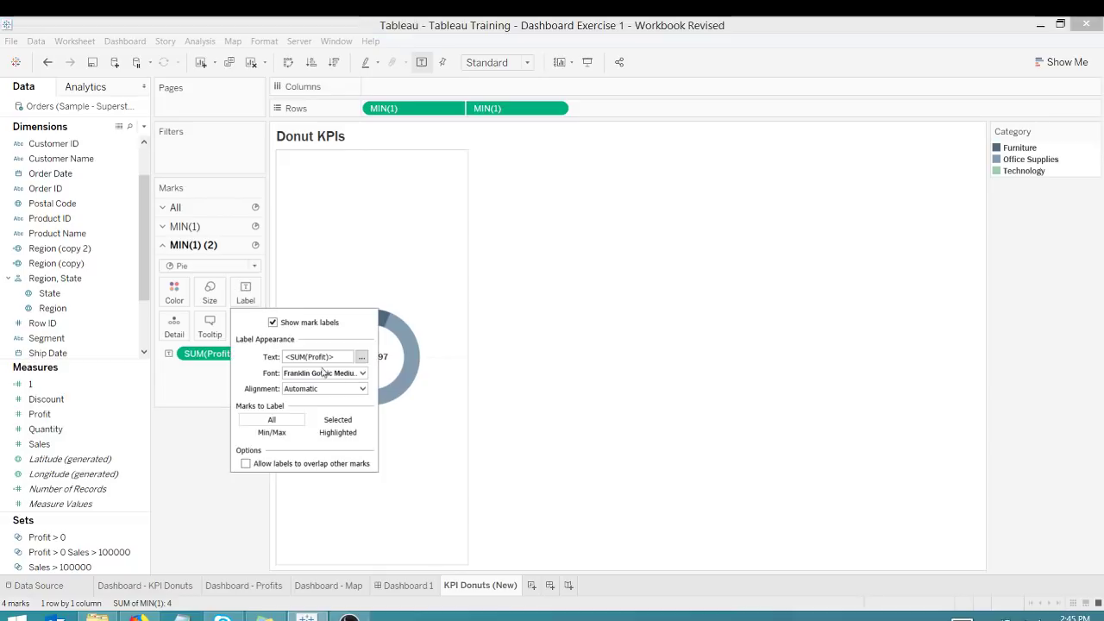
pyautogui.click(362, 390)
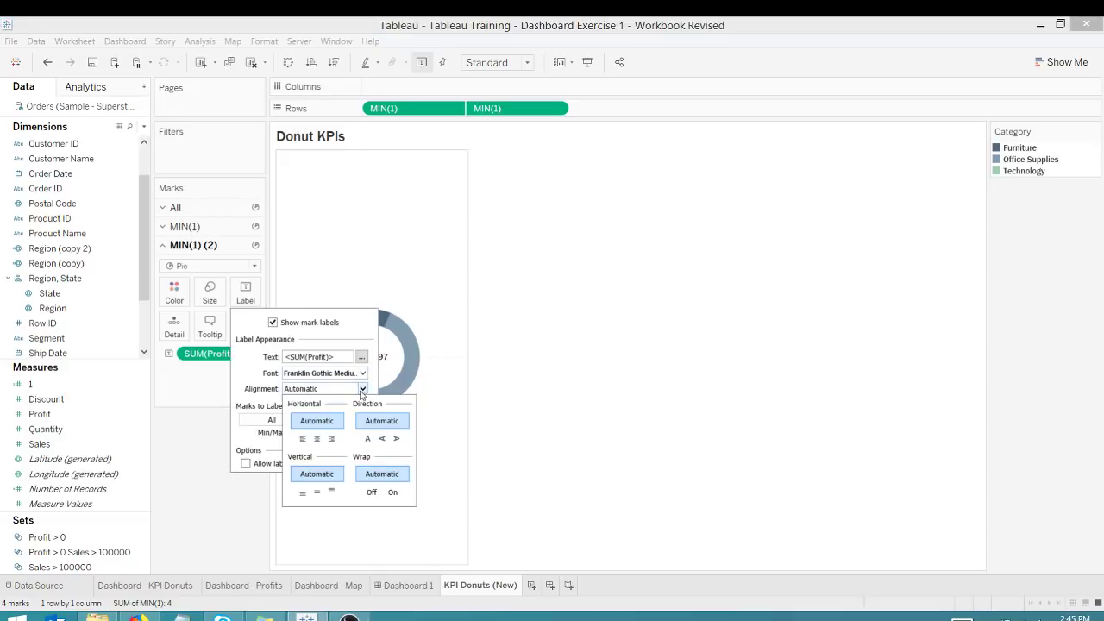
pyautogui.click(318, 497)
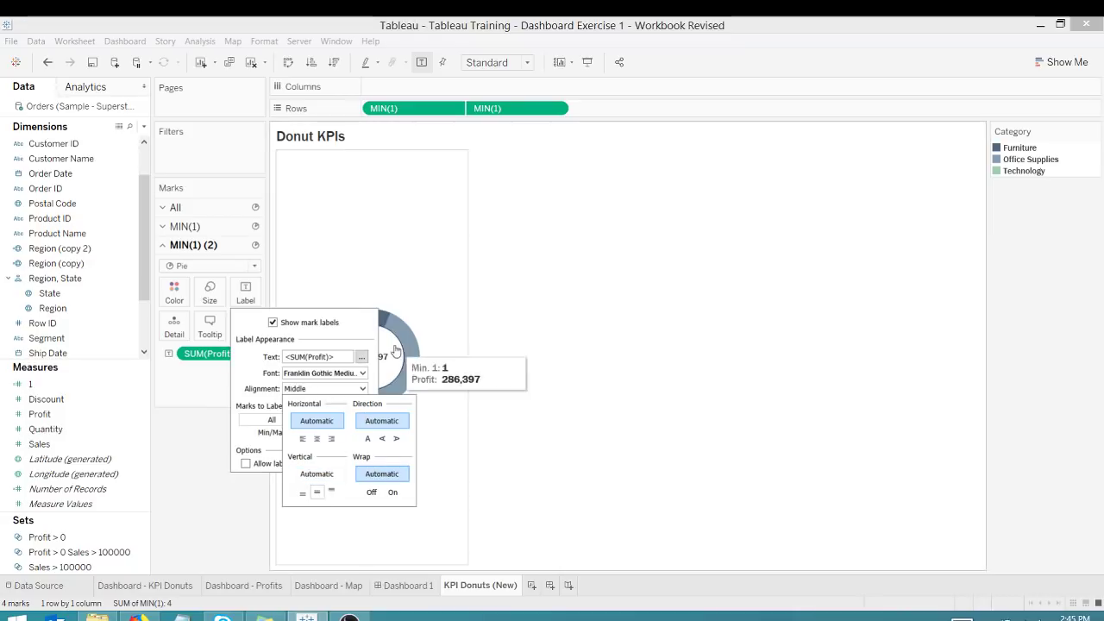
pyautogui.click(364, 359)
pyautogui.click(363, 374)
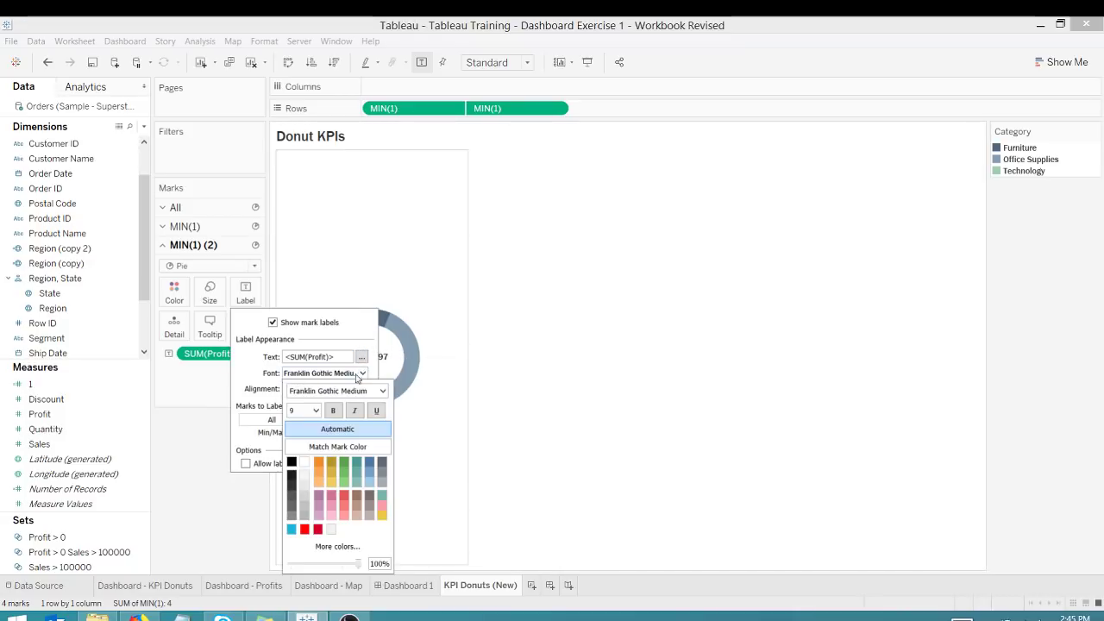
pyautogui.click(335, 412)
pyautogui.click(315, 411)
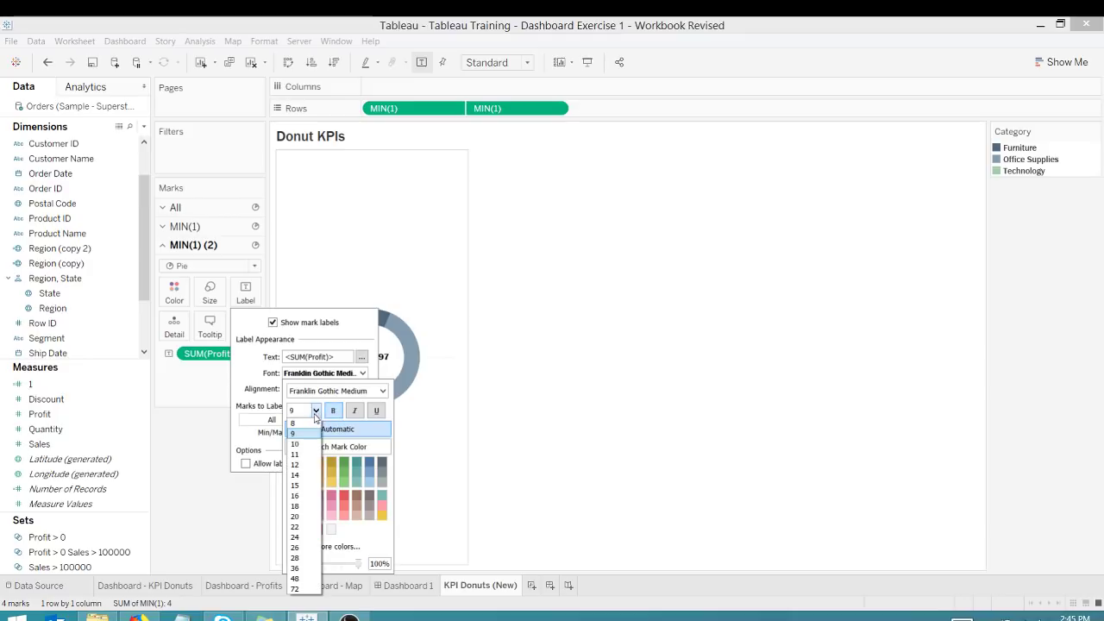
pyautogui.click(300, 467)
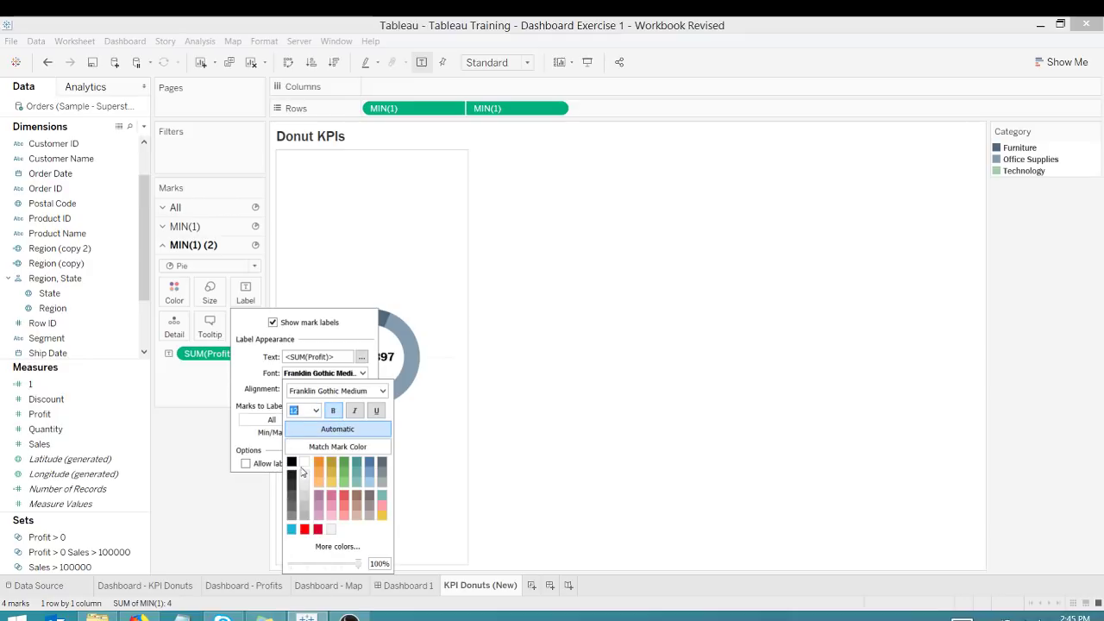
pyautogui.click(451, 419)
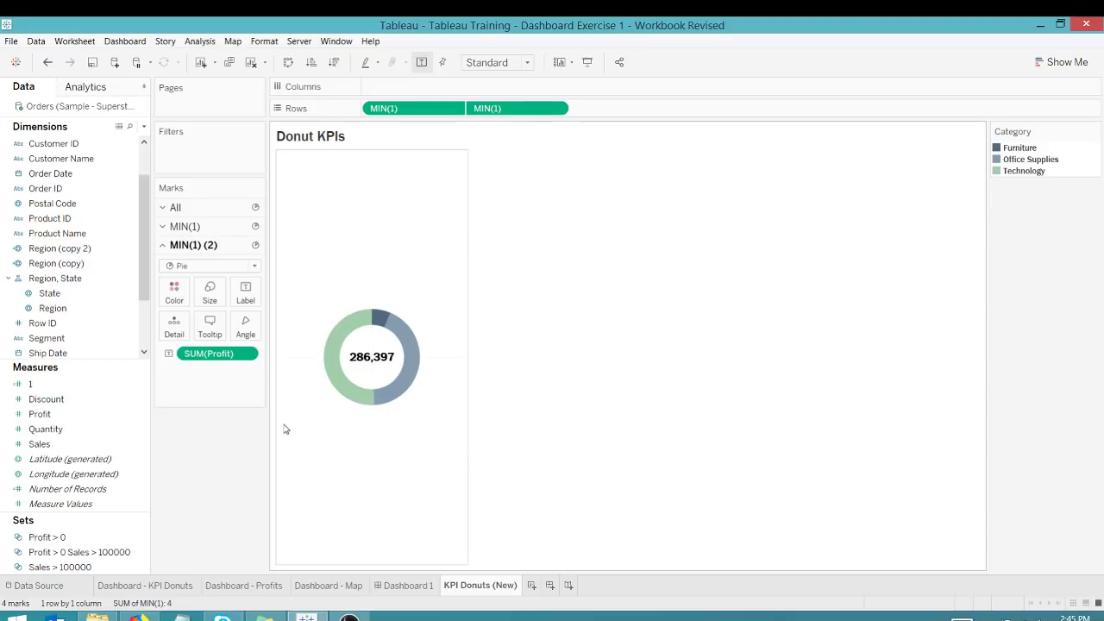
# Format SUM(Profit) as custom currency, 0 decimals, in thousands (K) to show $286K.
pyautogui.rightClick(207, 357)
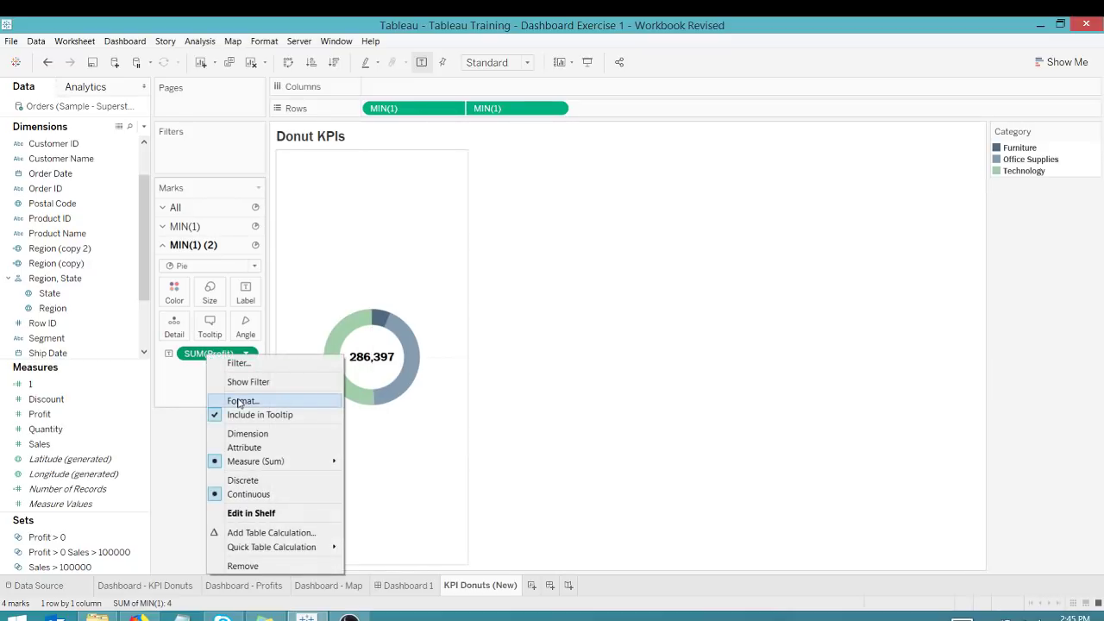
pyautogui.click(275, 402)
pyautogui.click(133, 214)
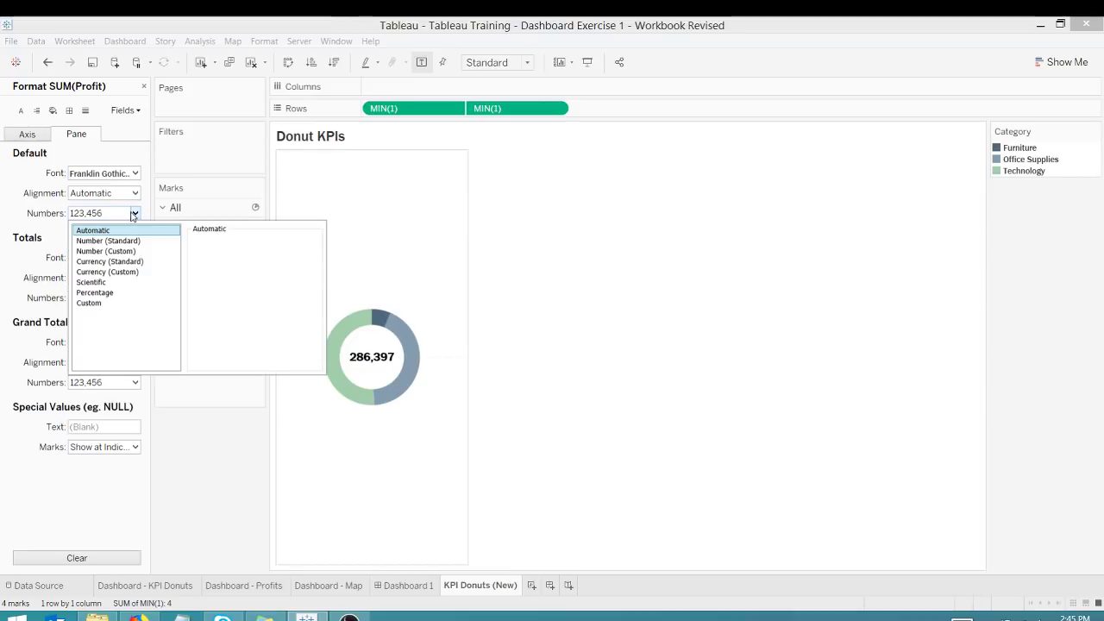
pyautogui.click(104, 273)
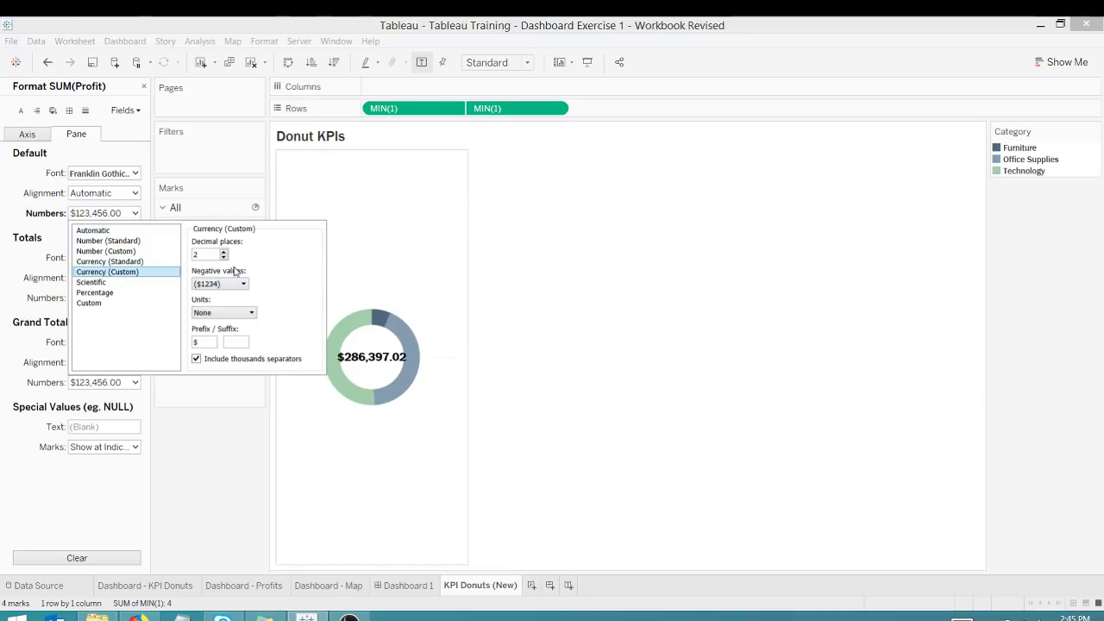
pyautogui.click(223, 257)
pyautogui.click(223, 257)
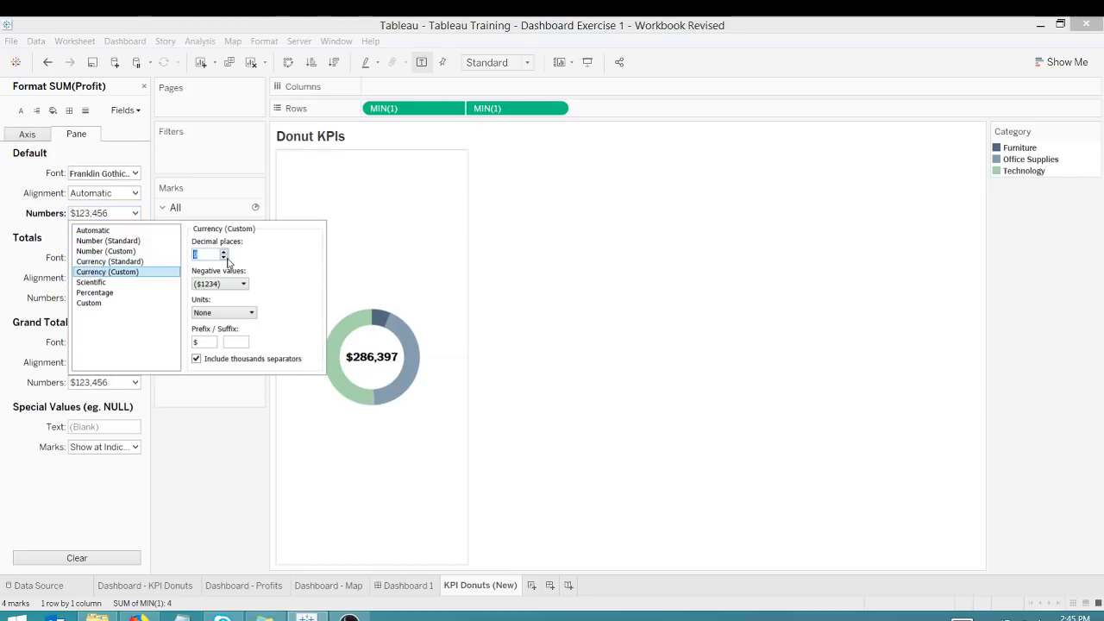
pyautogui.click(216, 313)
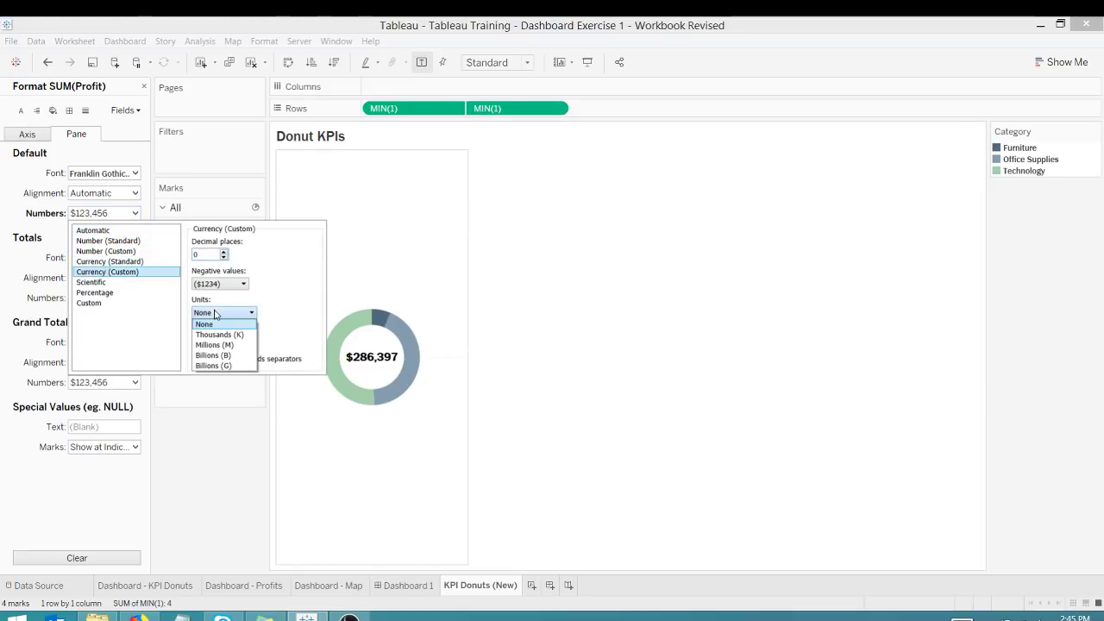
pyautogui.click(216, 335)
pyautogui.click(214, 459)
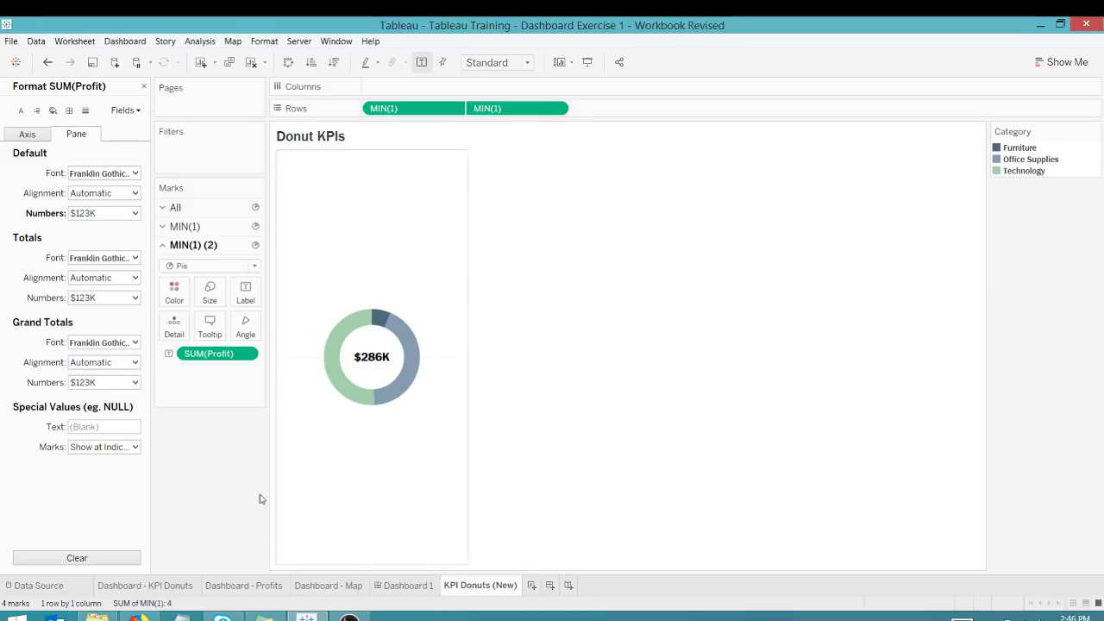
# Set the row grid lines to None in the sheet's line formatting.
pyautogui.rightClick(354, 273)
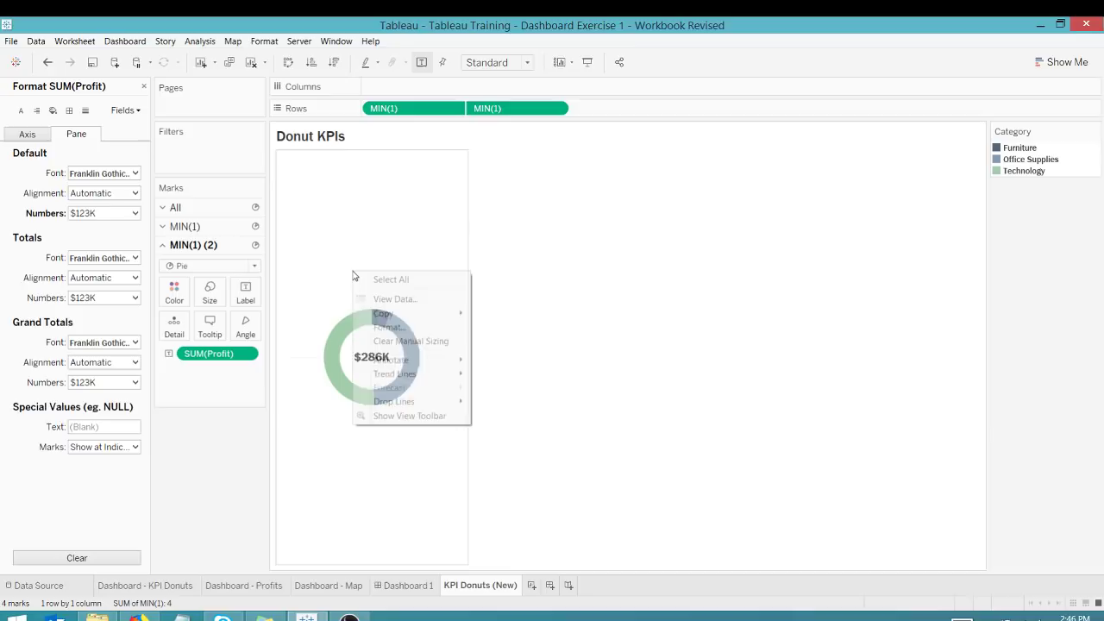
pyautogui.click(247, 436)
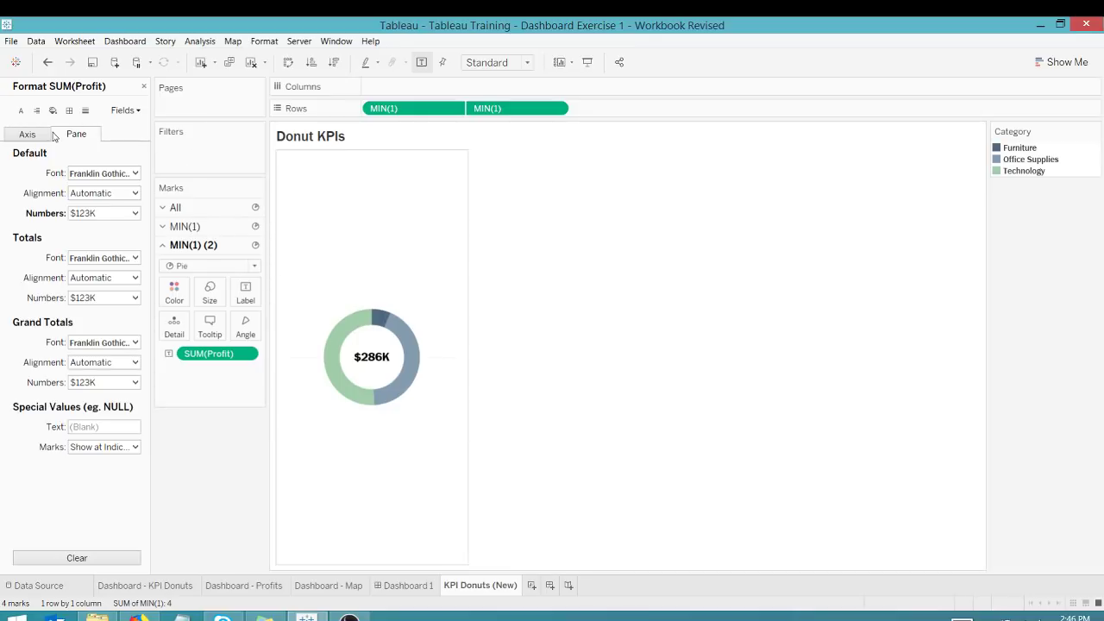
pyautogui.click(85, 110)
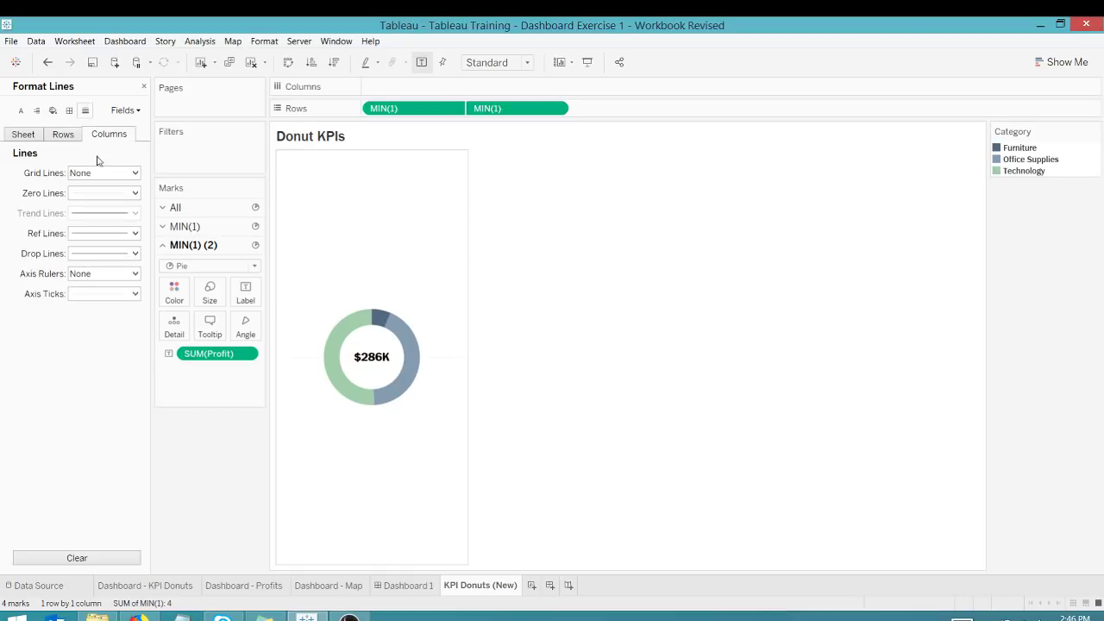
pyautogui.click(135, 195)
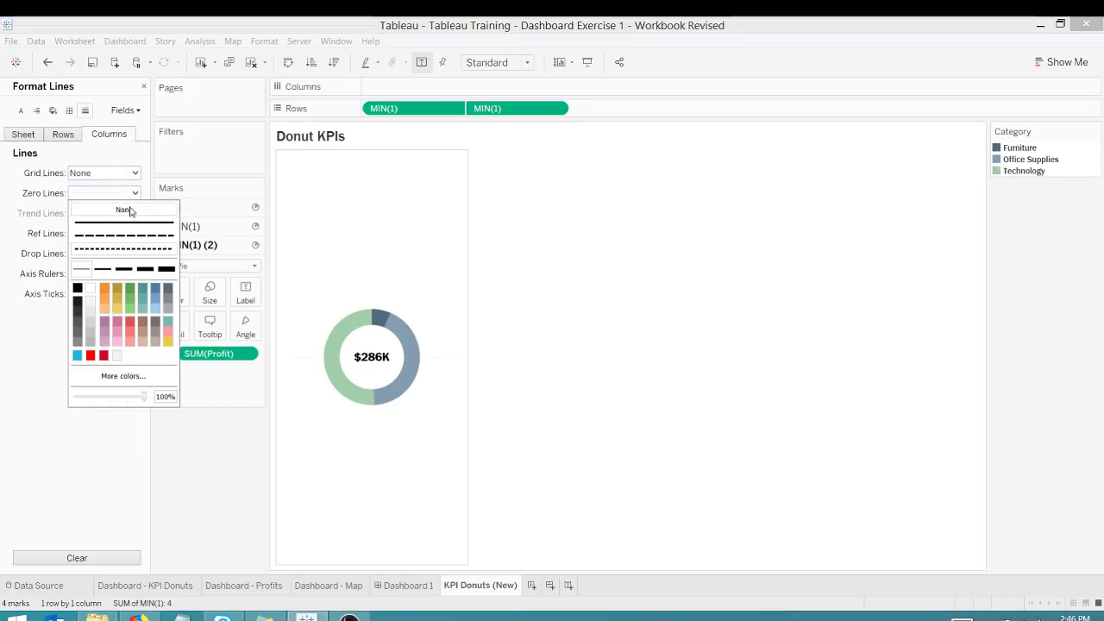
pyautogui.click(68, 138)
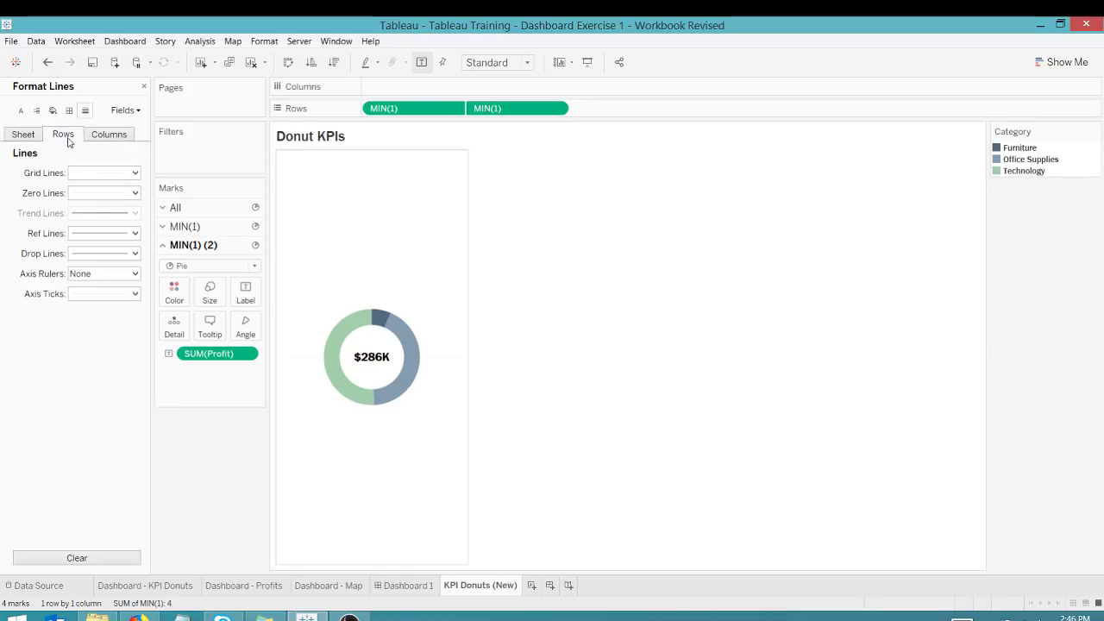
pyautogui.click(135, 173)
pyautogui.click(135, 159)
# Set the zero lines to None and close the Format pane.
pyautogui.click(134, 193)
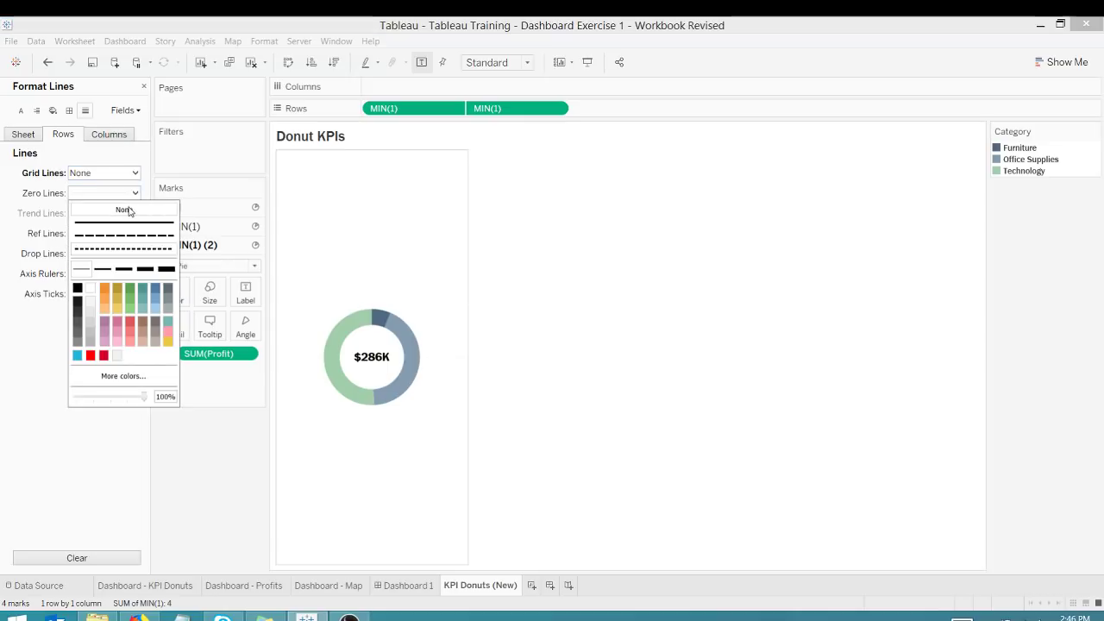
pyautogui.click(38, 138)
pyautogui.click(125, 195)
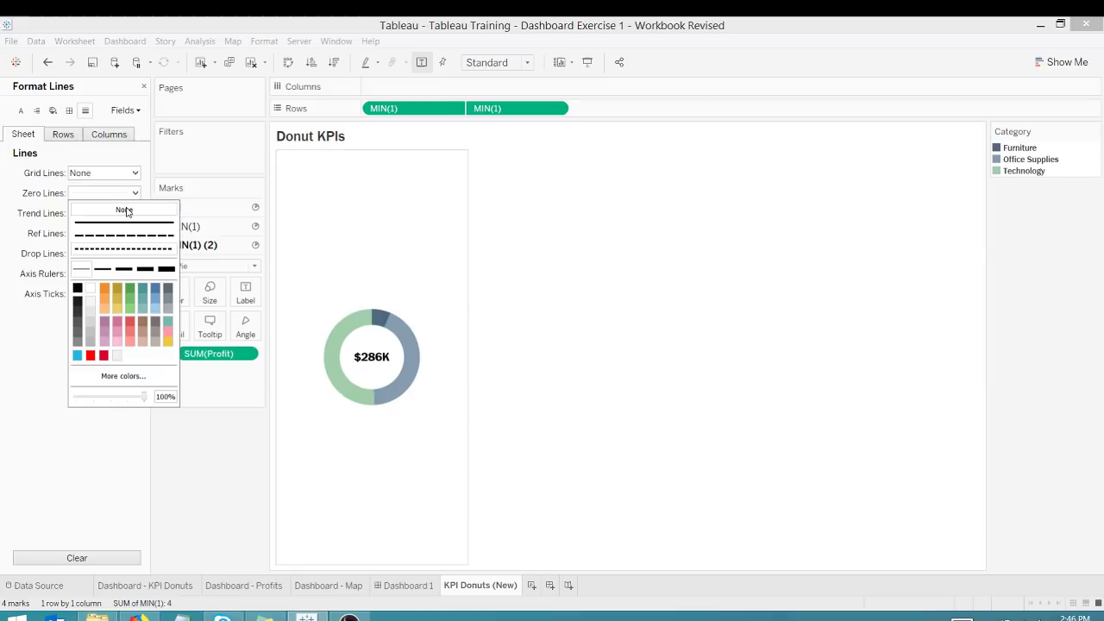
pyautogui.click(123, 209)
pyautogui.click(128, 460)
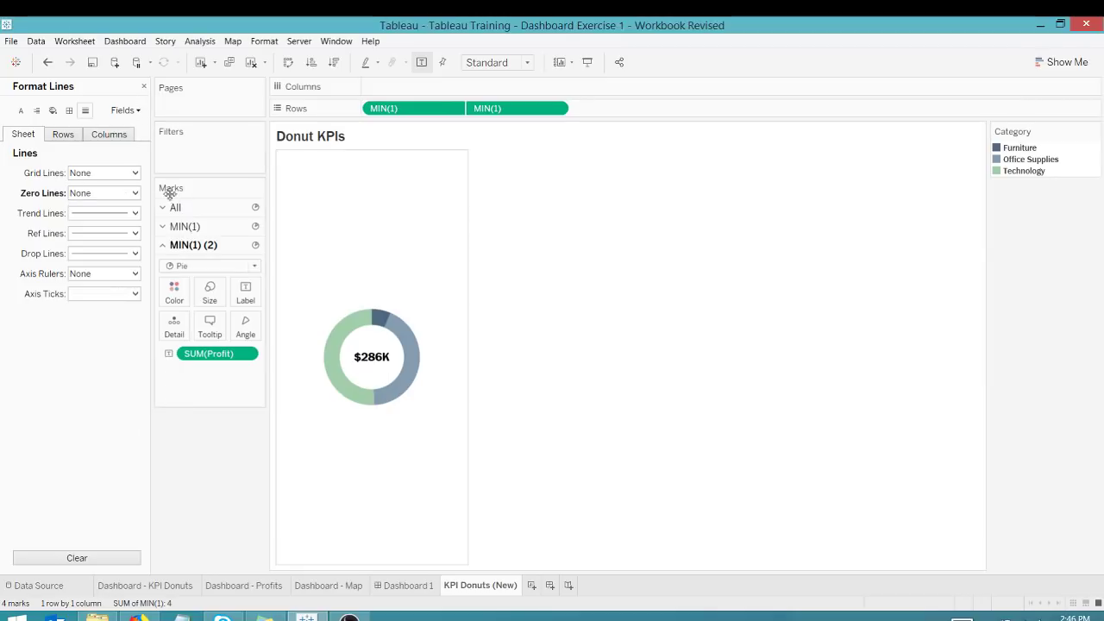
pyautogui.click(143, 86)
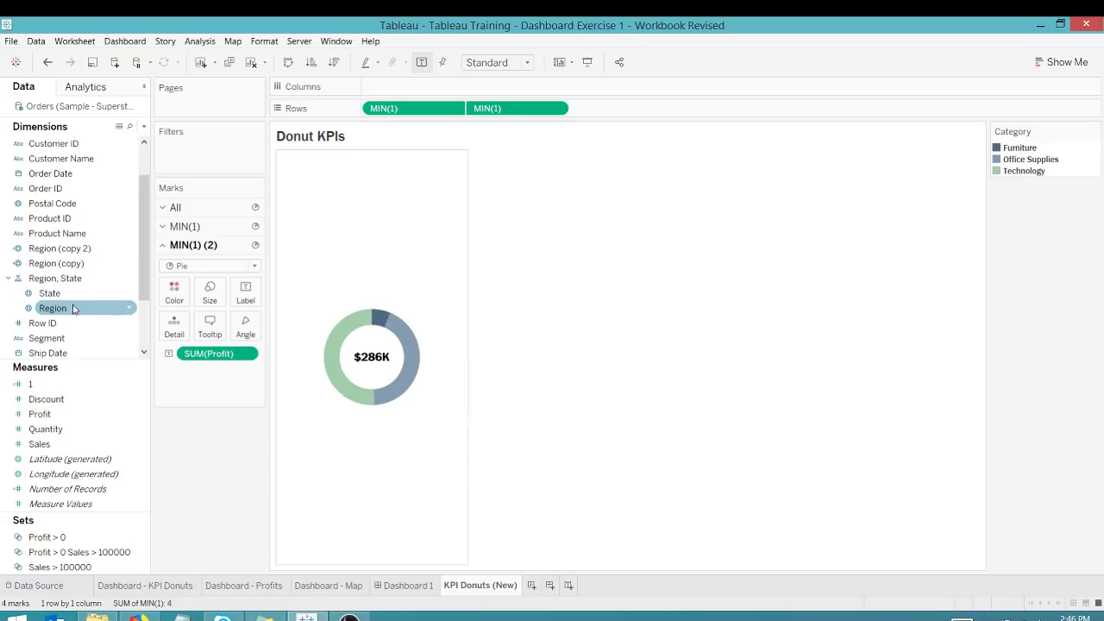
# Put Region on Columns for four donuts and fit the view to Entire View.
pyautogui.moveTo(74, 308); pyautogui.dragTo(401, 83)
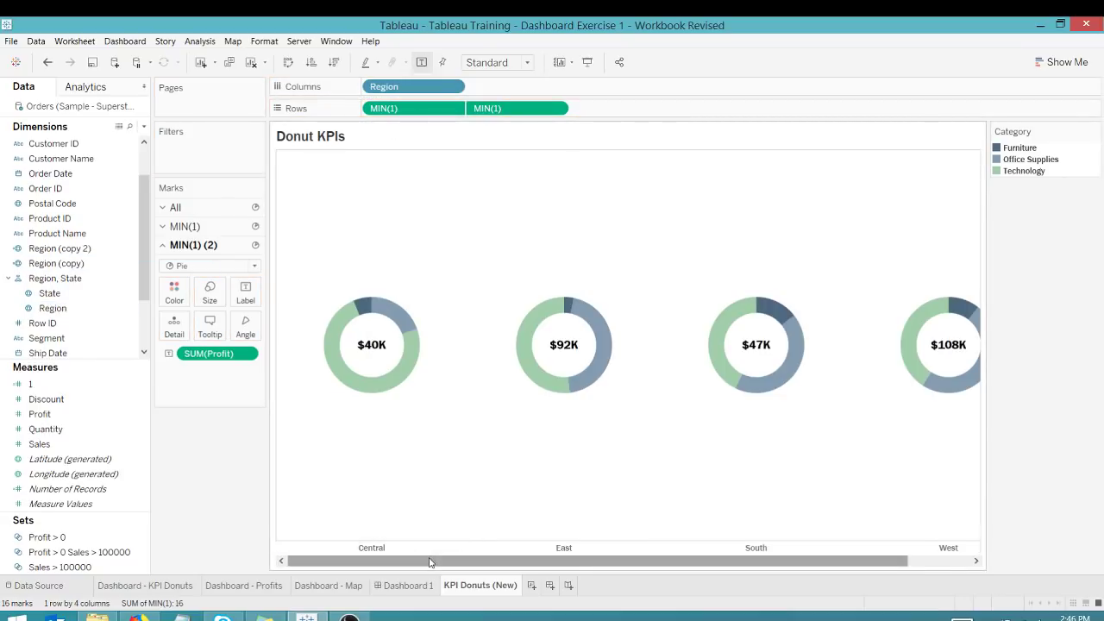
pyautogui.moveTo(432, 562); pyautogui.dragTo(524, 155)
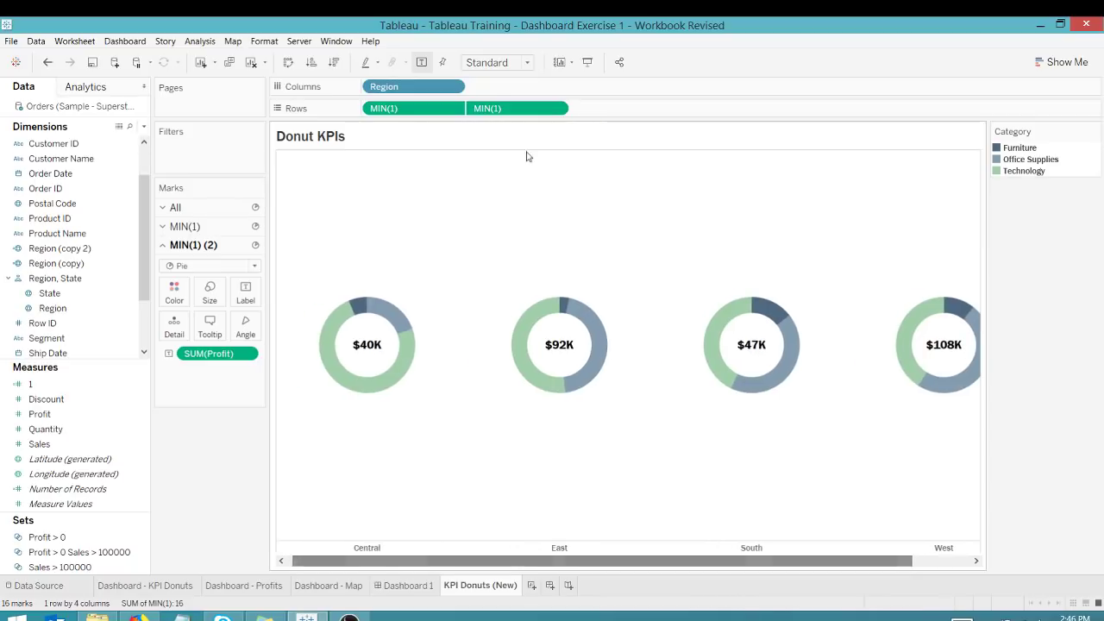
pyautogui.click(527, 62)
pyautogui.click(505, 121)
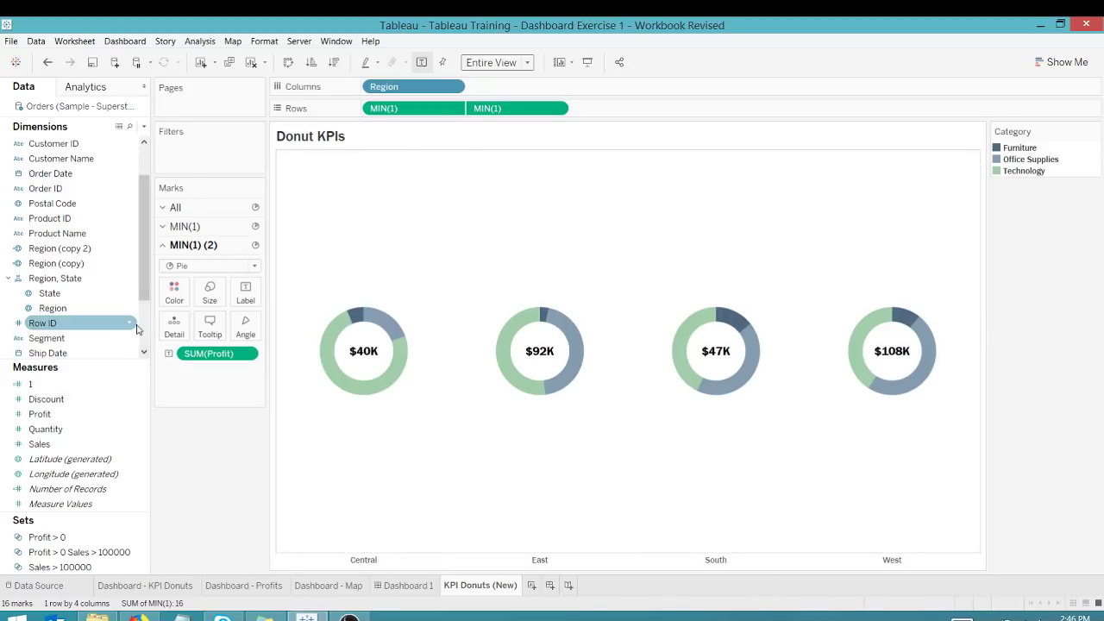
# Duplicate Region and add Region (copy) to Columns as headers above the donuts.
pyautogui.rightClick(83, 312)
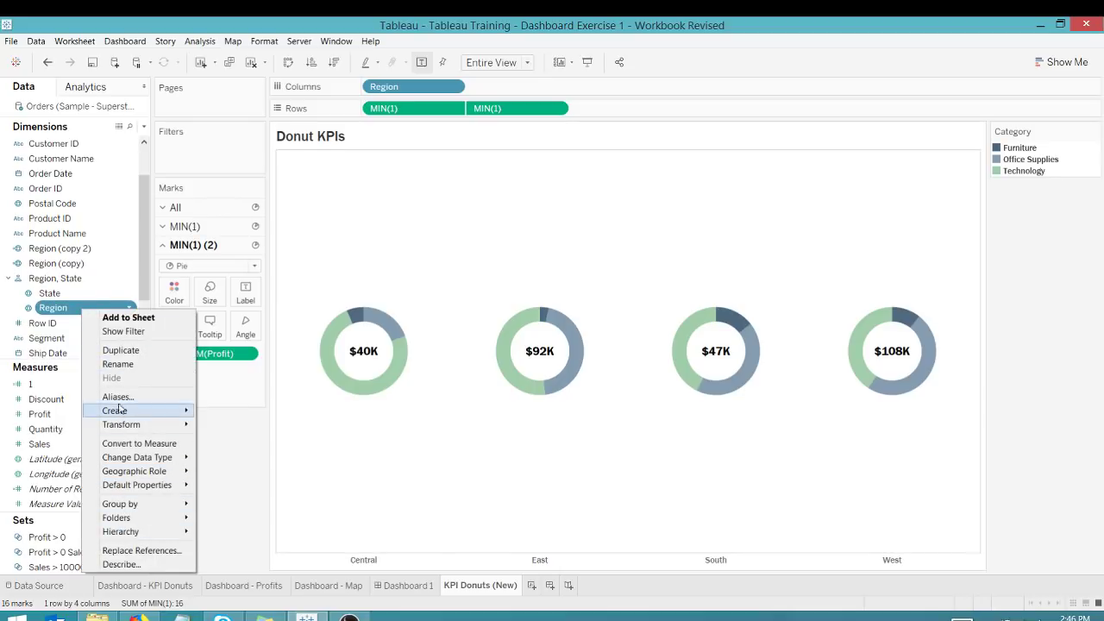
pyautogui.click(121, 350)
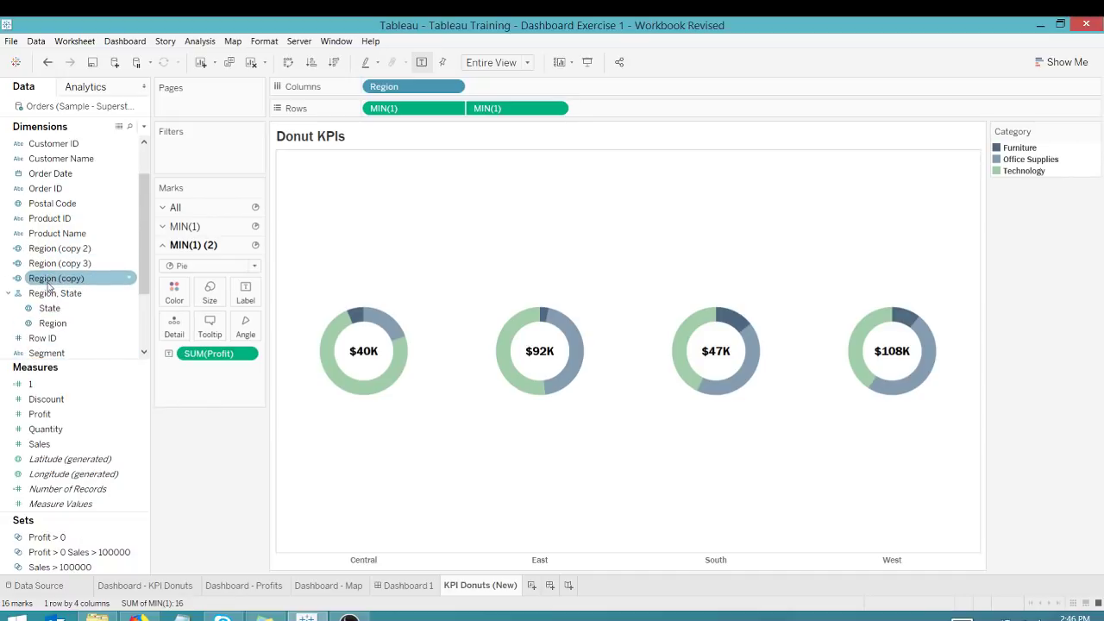
pyautogui.moveTo(48, 283); pyautogui.dragTo(506, 91)
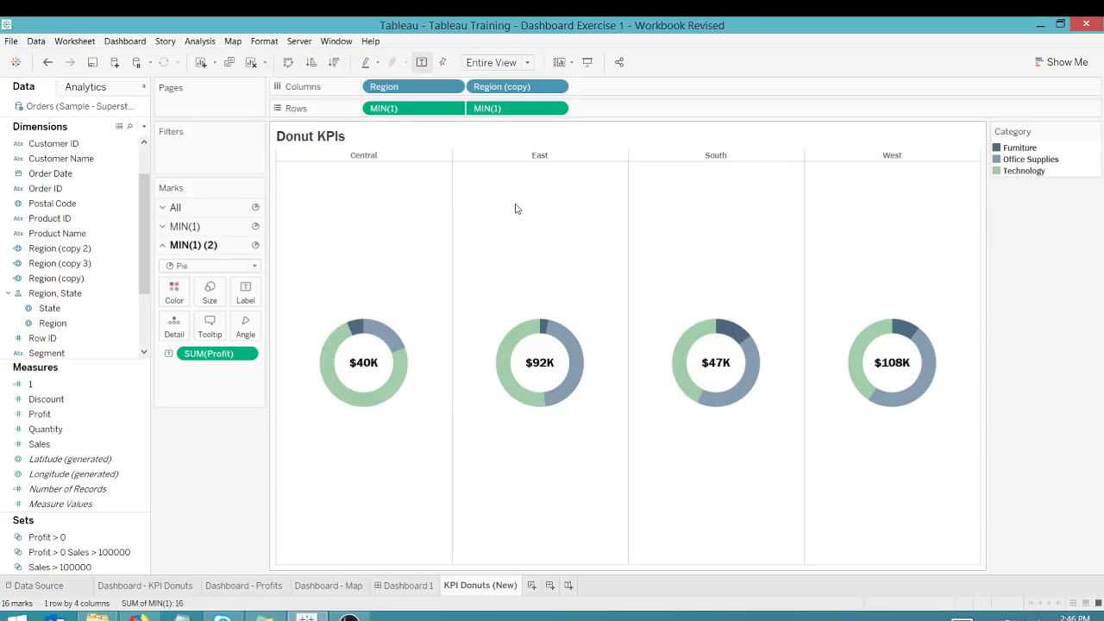
# Set both the column and row divider borders to None in the sheet's Borders formatting.
pyautogui.rightClick(348, 202)
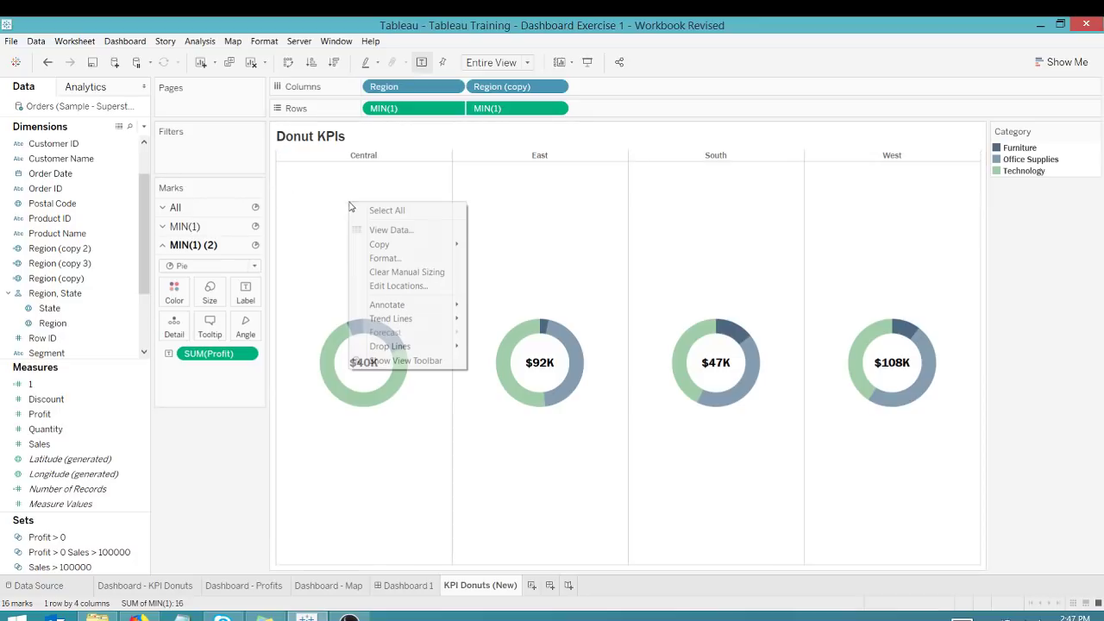
pyautogui.click(373, 258)
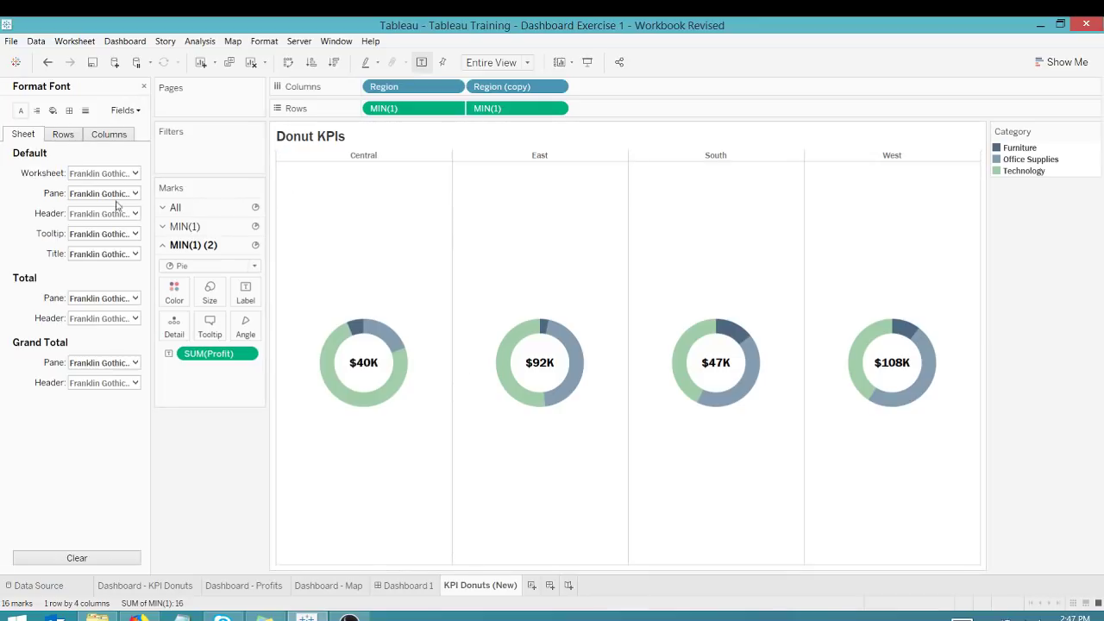
pyautogui.click(69, 111)
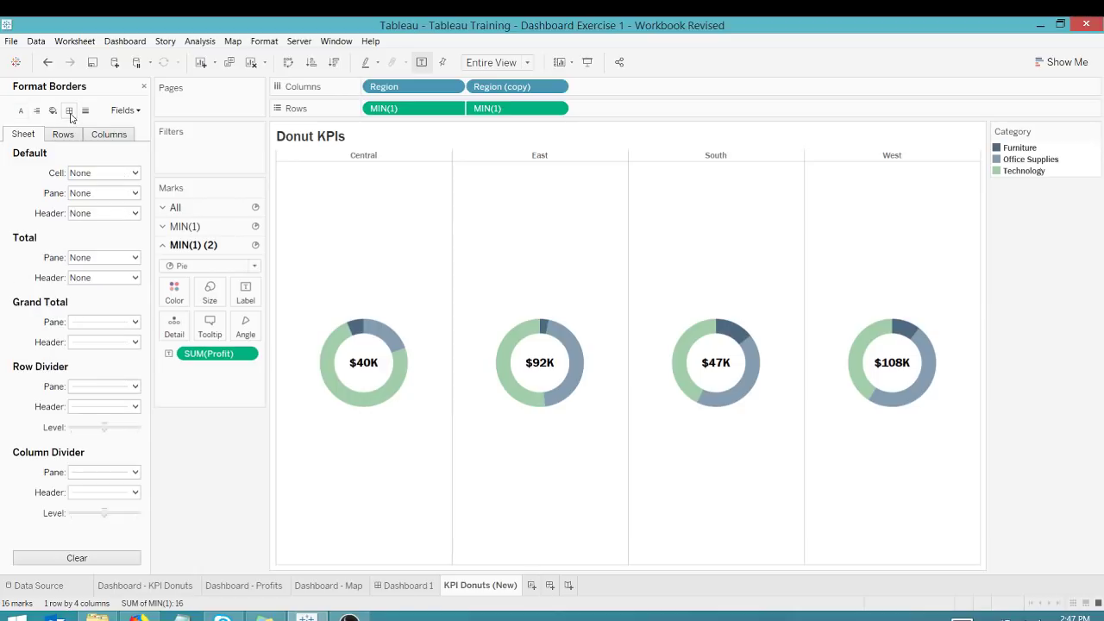
pyautogui.click(131, 473)
pyautogui.click(101, 291)
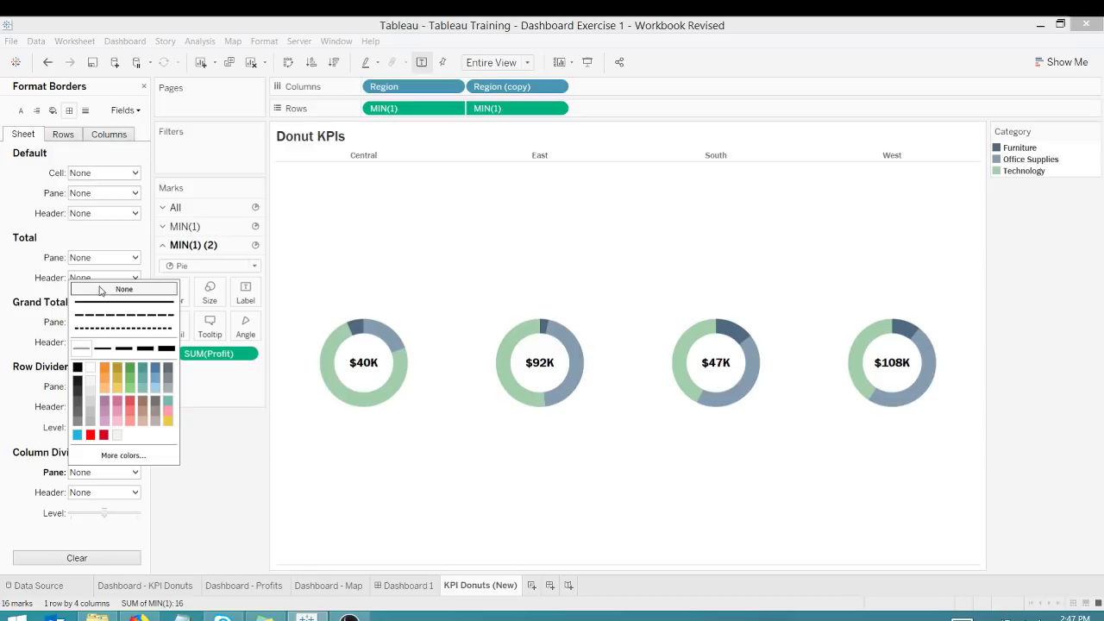
pyautogui.click(198, 449)
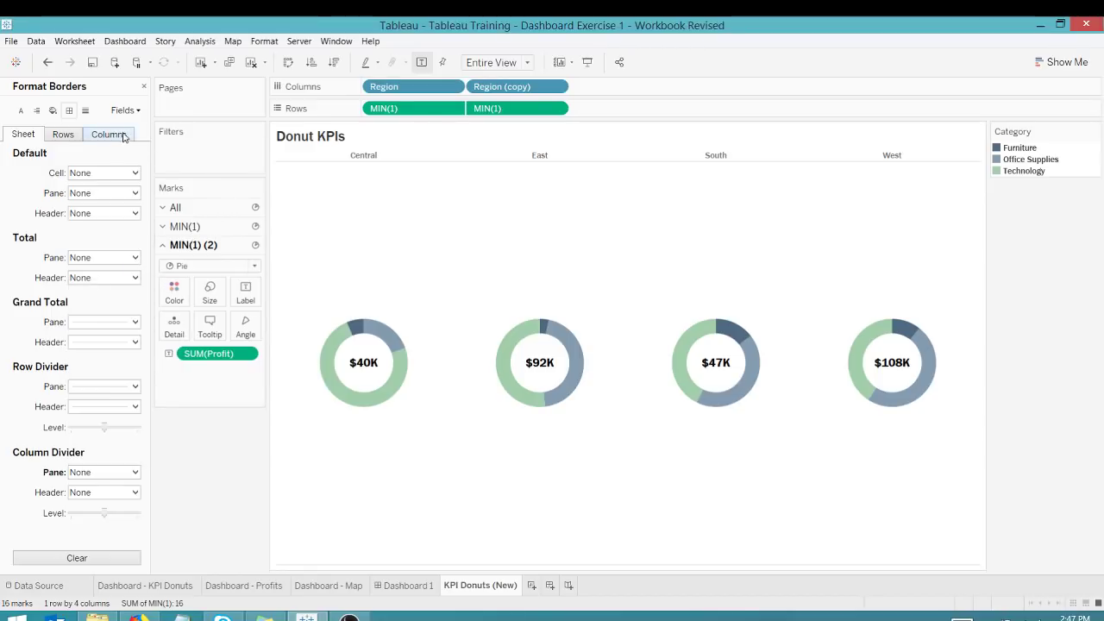
pyautogui.click(75, 138)
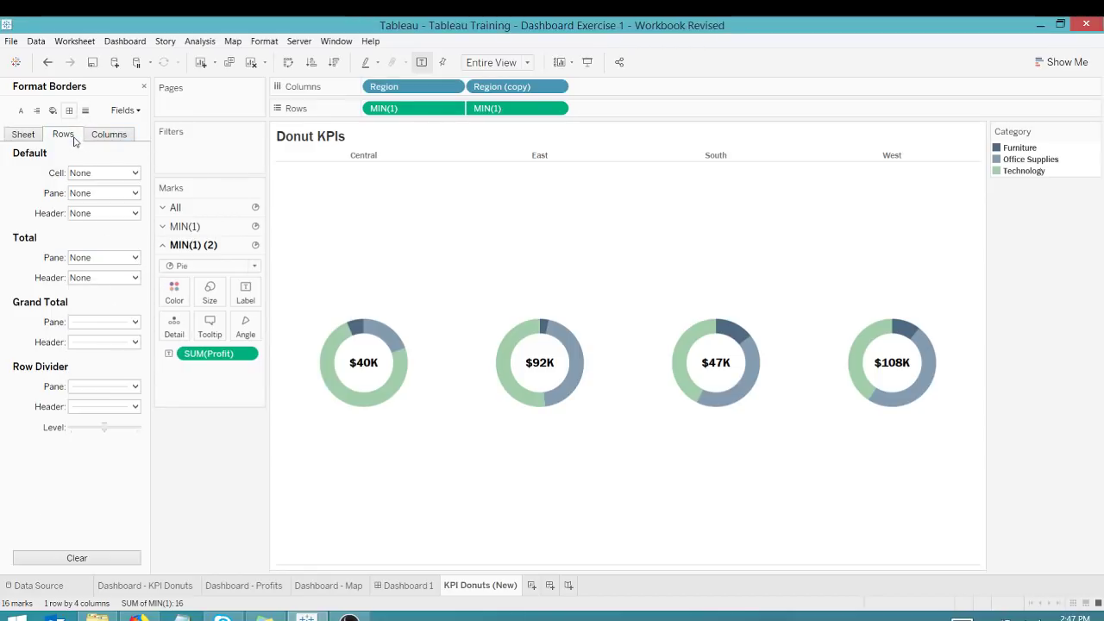
pyautogui.click(135, 387)
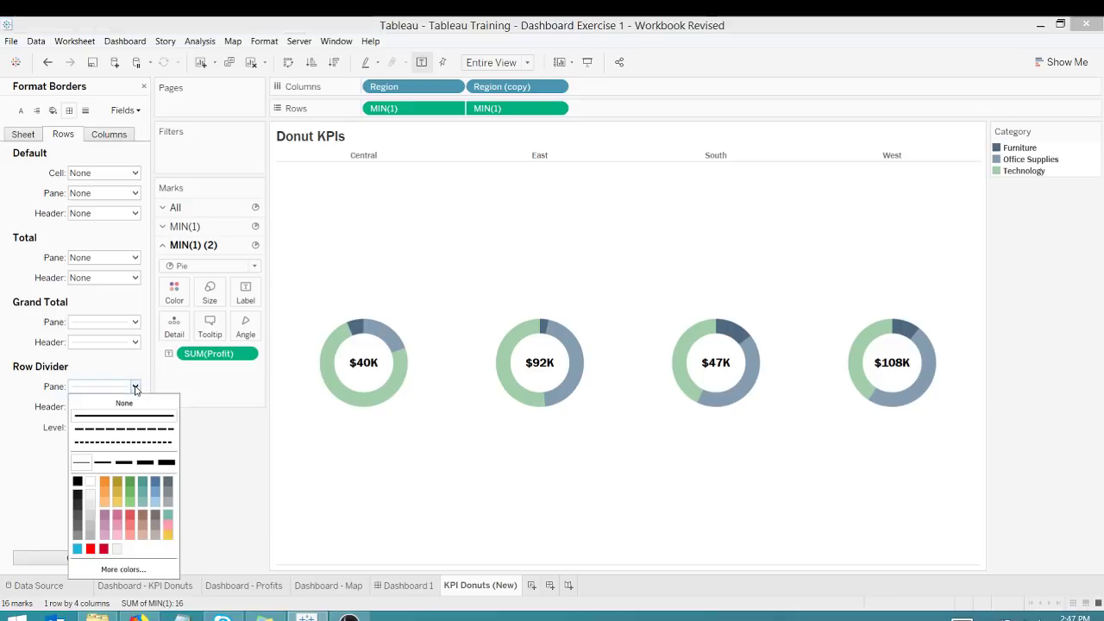
pyautogui.click(131, 403)
pyautogui.click(108, 139)
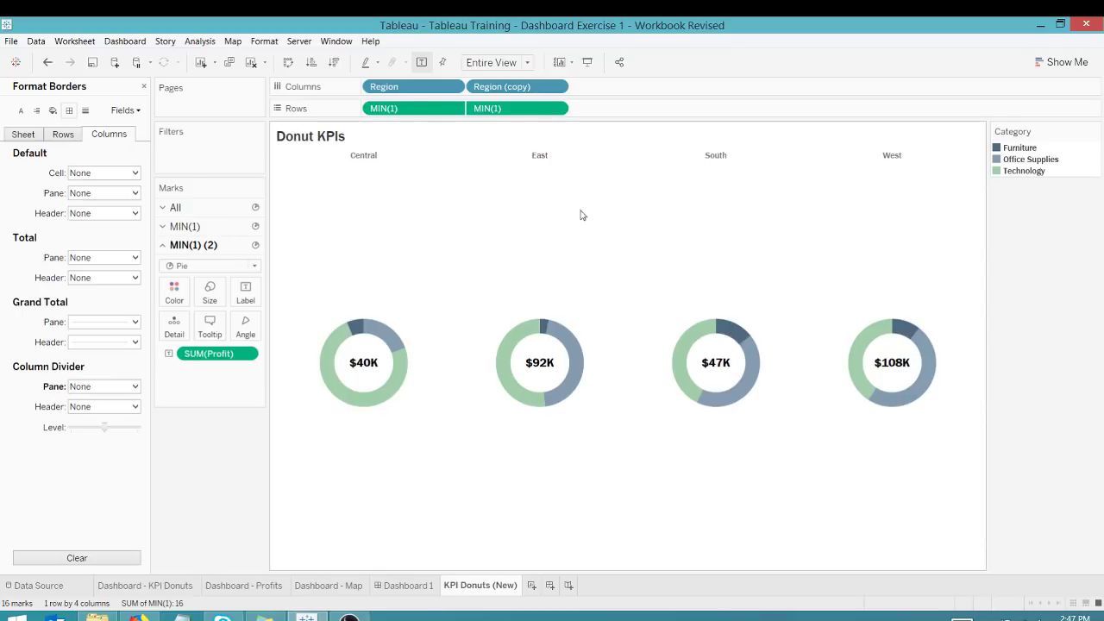
# Set the region header font to bold, cyan, size 14.
pyautogui.rightClick(370, 160)
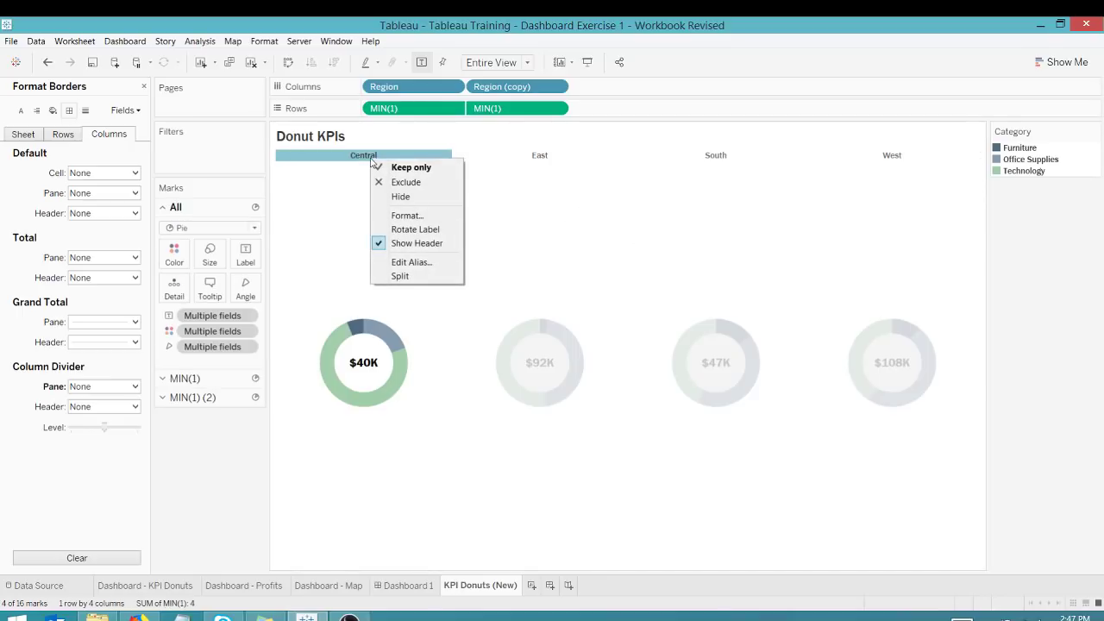
pyautogui.click(392, 217)
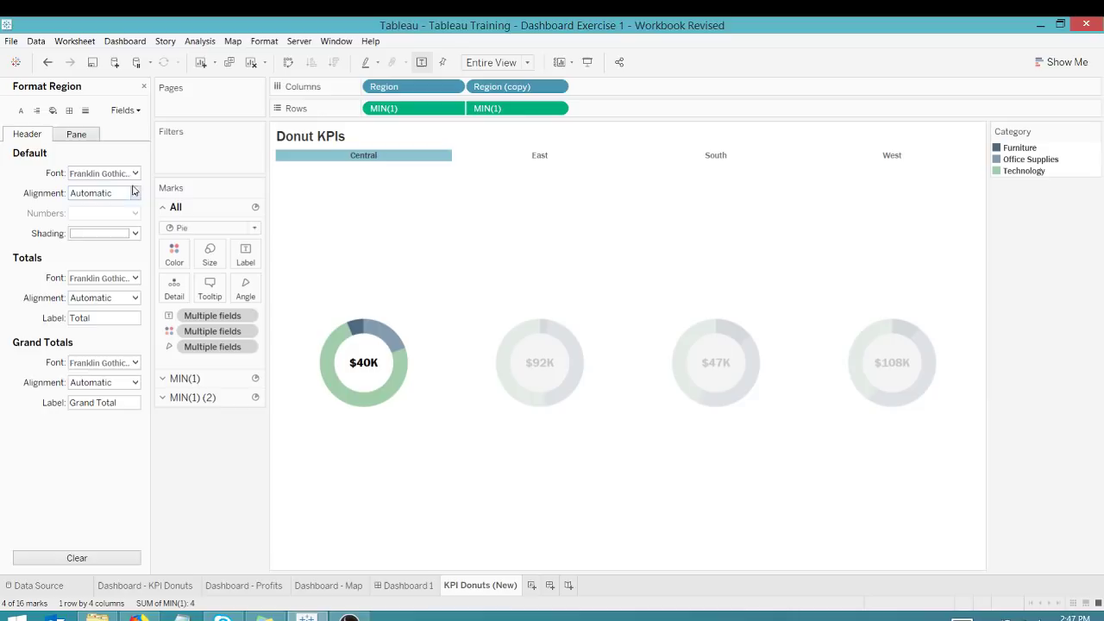
pyautogui.click(134, 174)
pyautogui.click(119, 211)
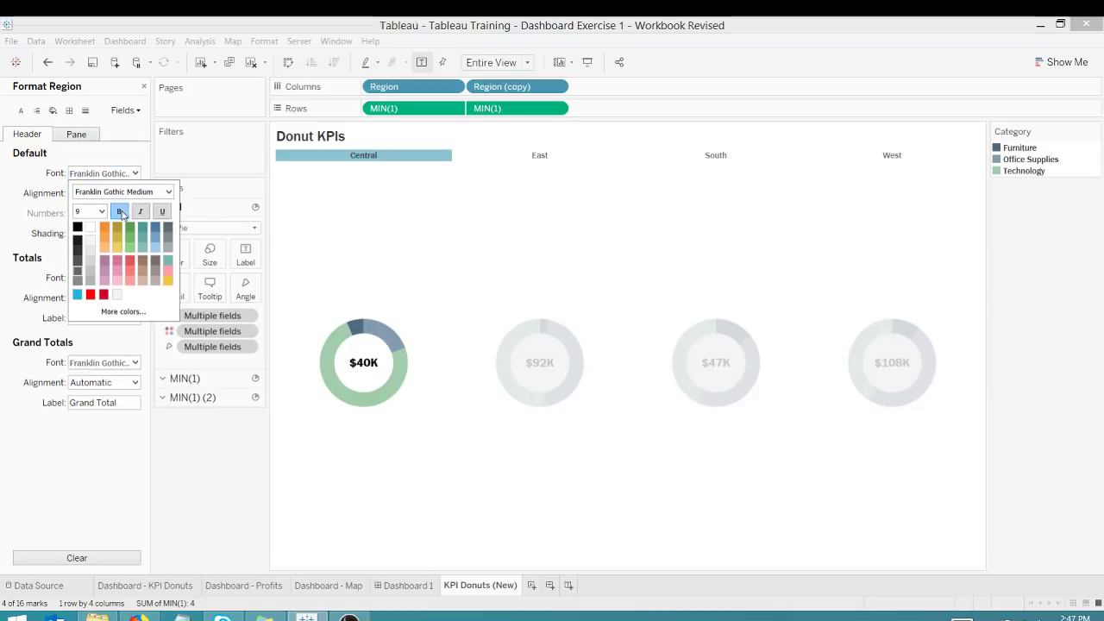
pyautogui.click(77, 295)
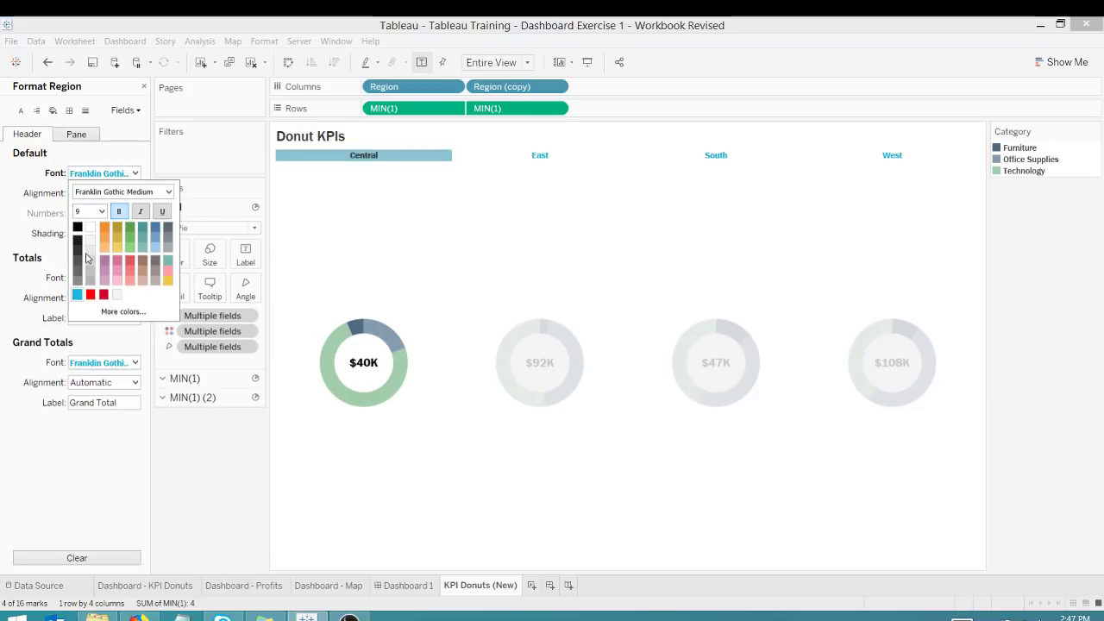
pyautogui.click(102, 211)
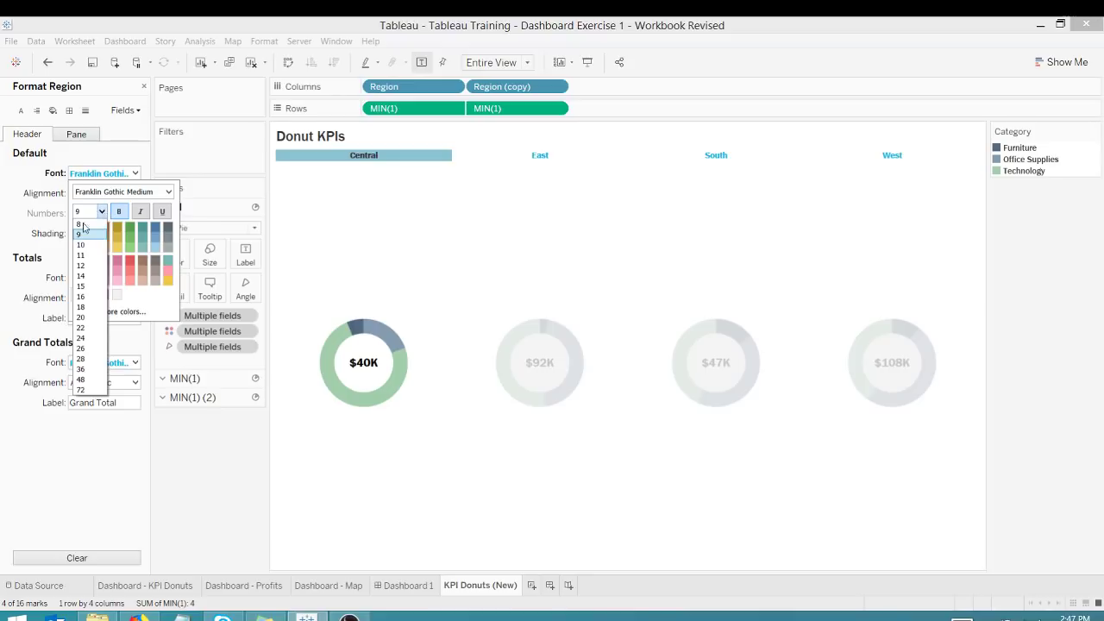
pyautogui.click(83, 276)
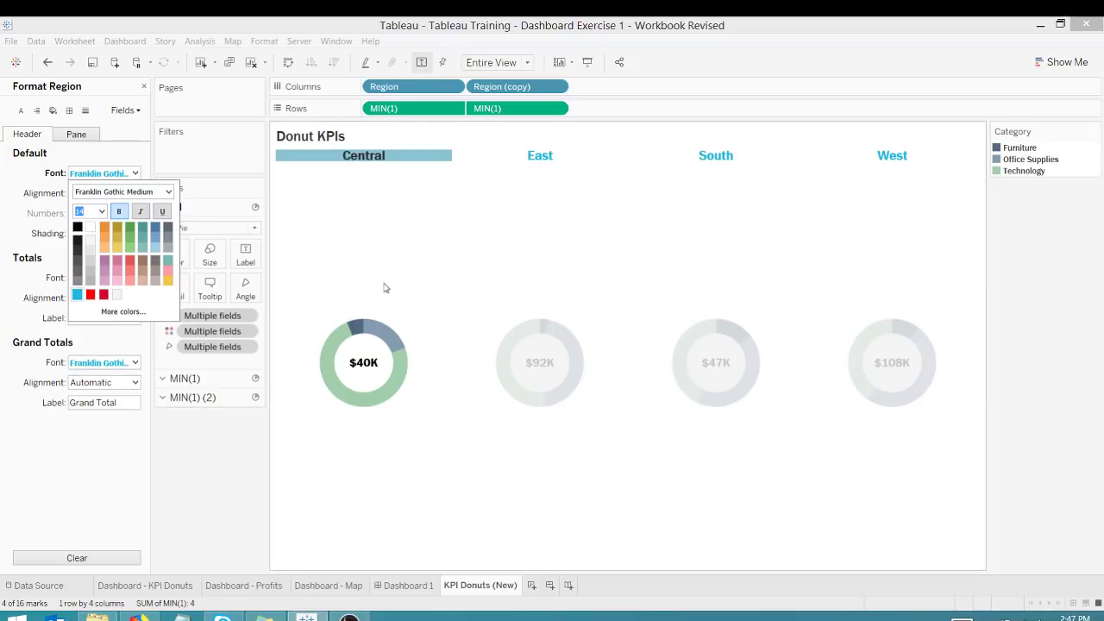
pyautogui.click(452, 251)
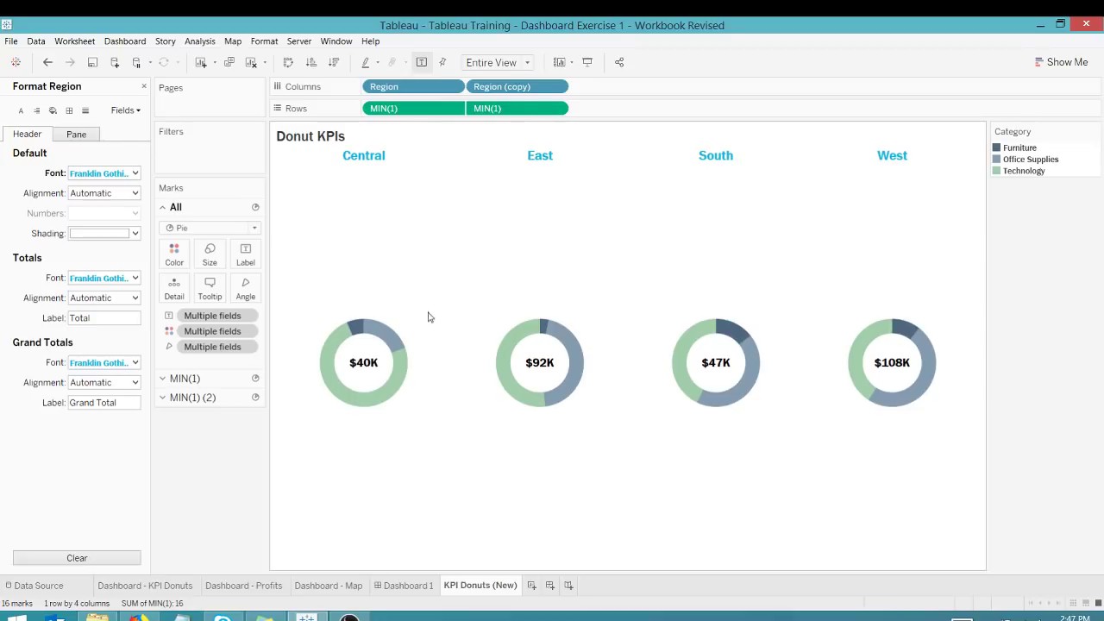
# Sort Region descending by SUM of Profit: West, East, South, Central.
pyautogui.click(452, 87)
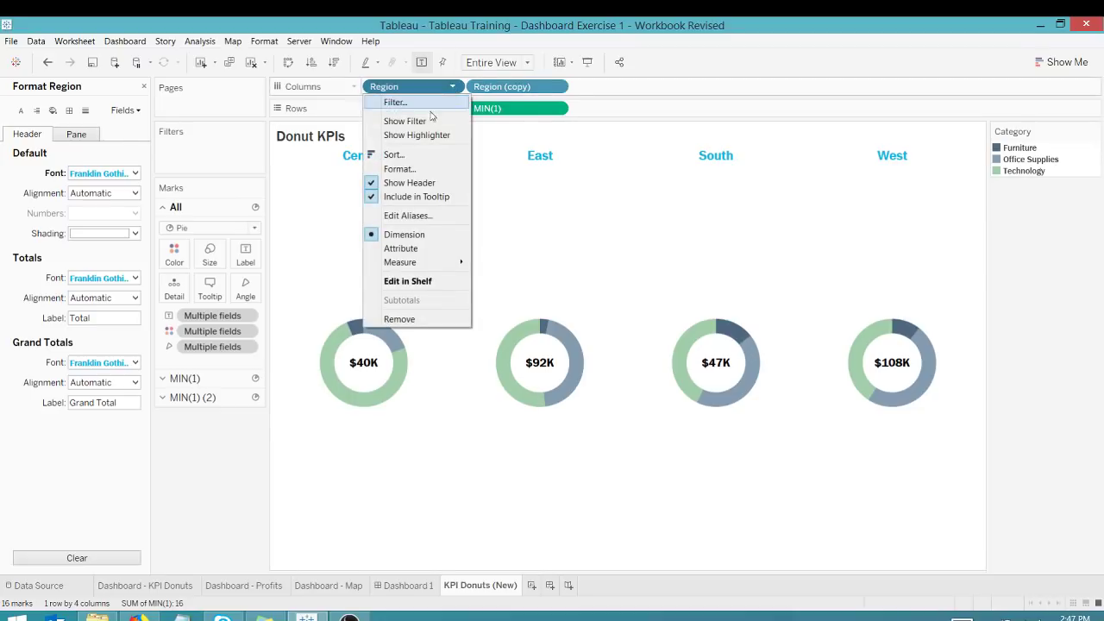
pyautogui.click(401, 160)
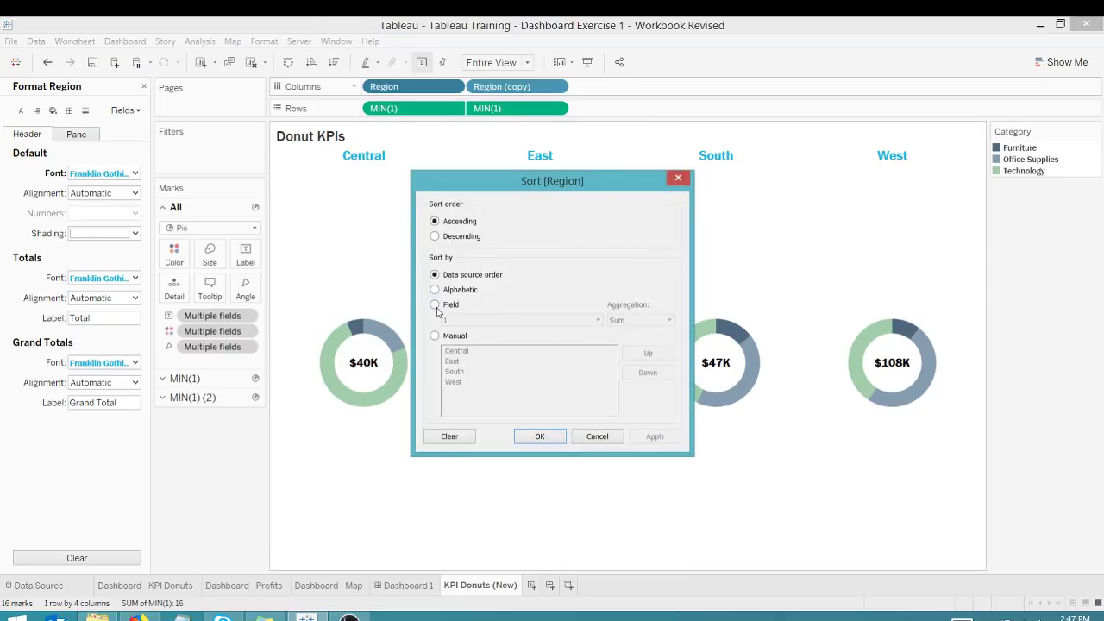
pyautogui.click(434, 305)
pyautogui.click(597, 321)
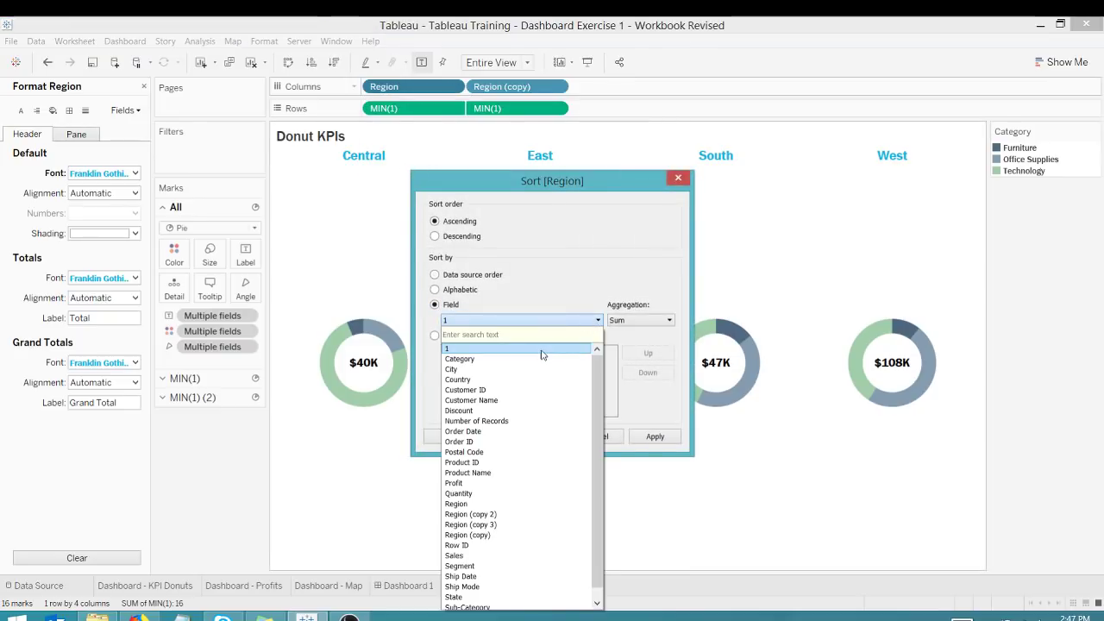
pyautogui.click(497, 485)
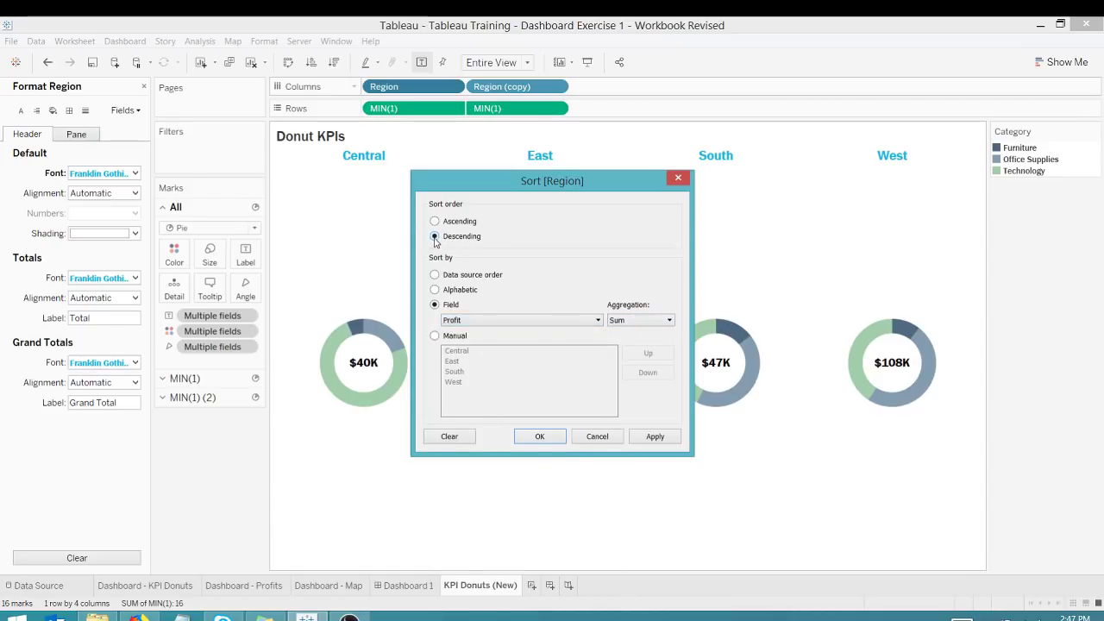
pyautogui.click(540, 436)
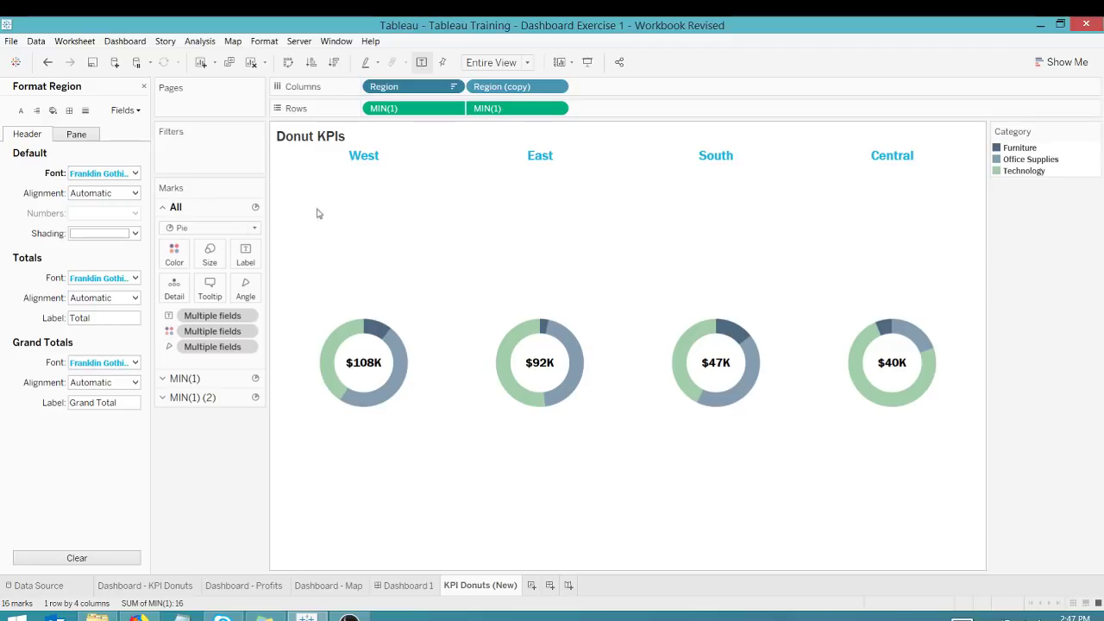
# Close the Format pane, discard an extra blank worksheet, and create a new blank dashboard.
pyautogui.click(144, 86)
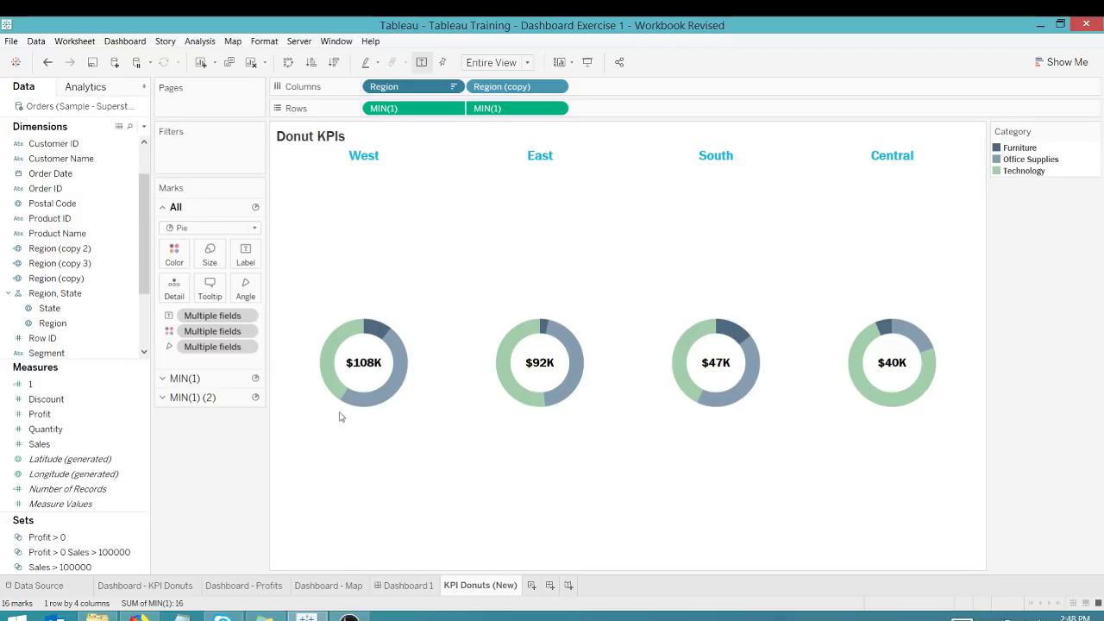
pyautogui.click(533, 586)
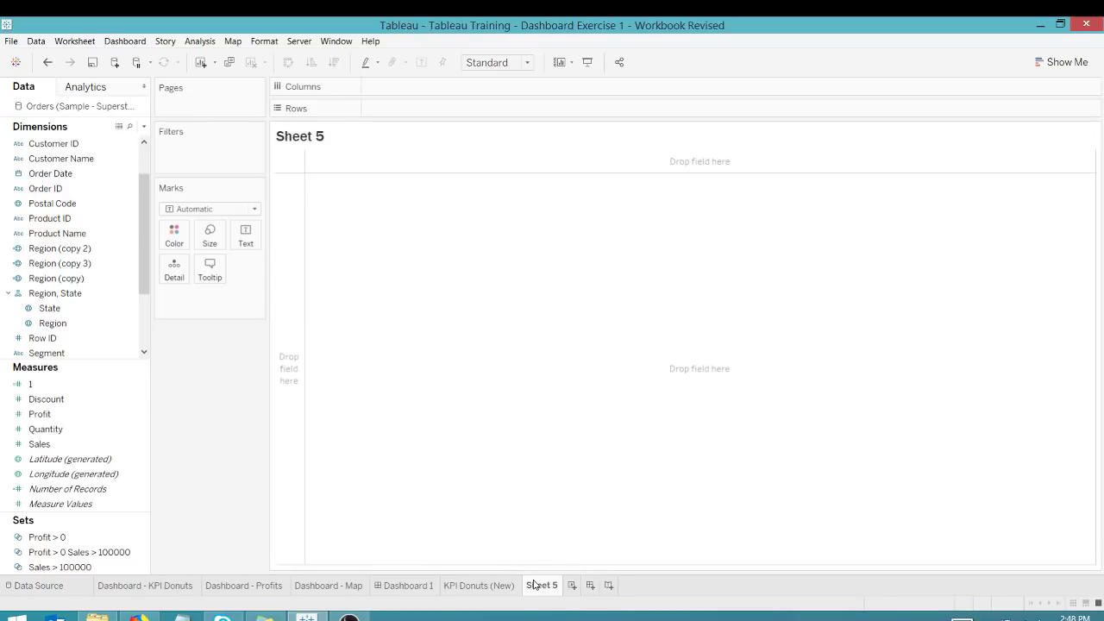
pyautogui.rightClick(541, 586)
pyautogui.click(552, 479)
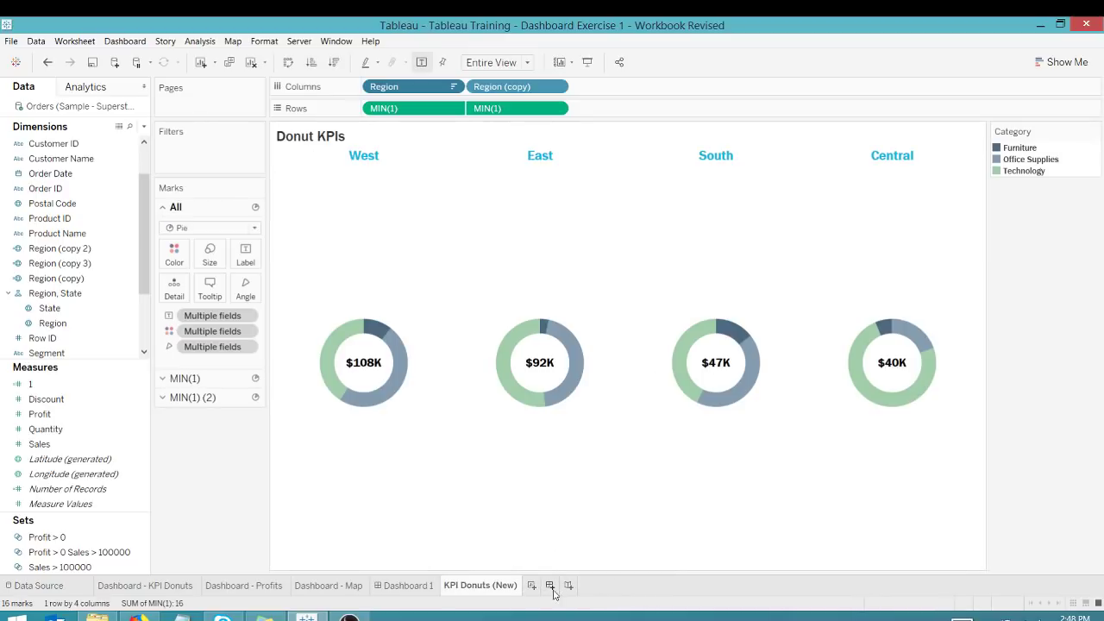
pyautogui.click(550, 586)
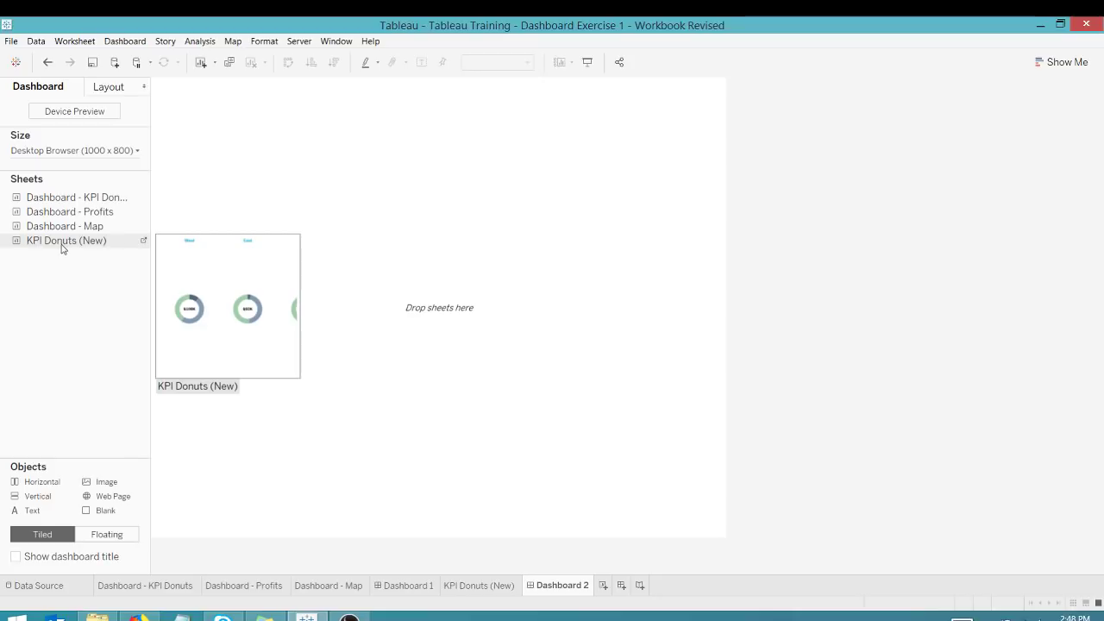
# Add two vertical layout containers to the dashboard, one in the lower half.
pyautogui.moveTo(57, 247); pyautogui.dragTo(74, 305)
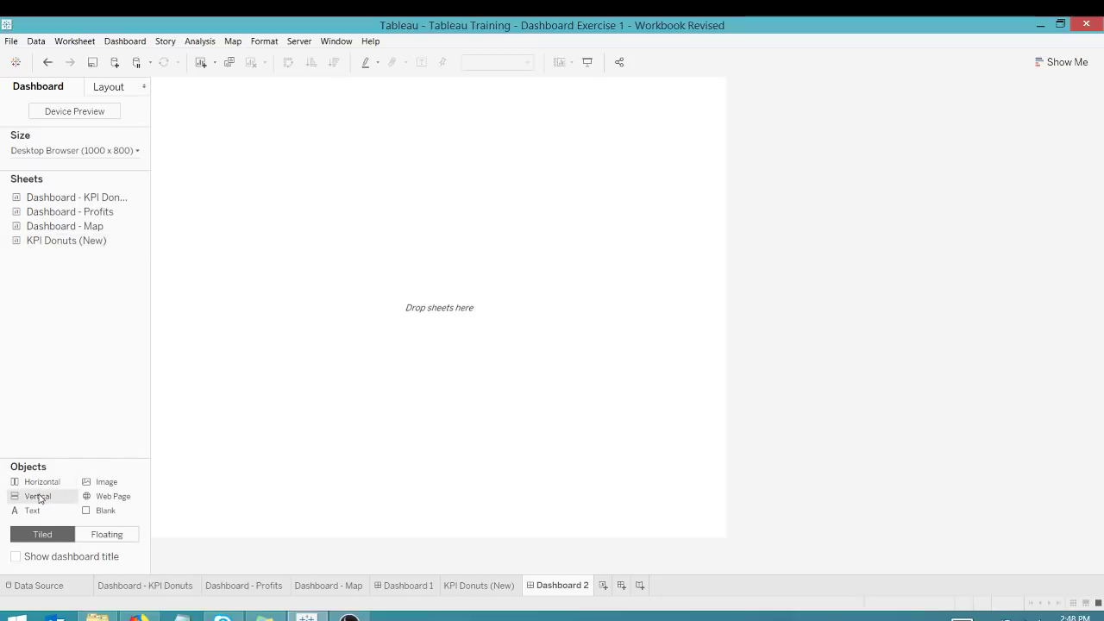
pyautogui.moveTo(39, 499); pyautogui.dragTo(291, 423)
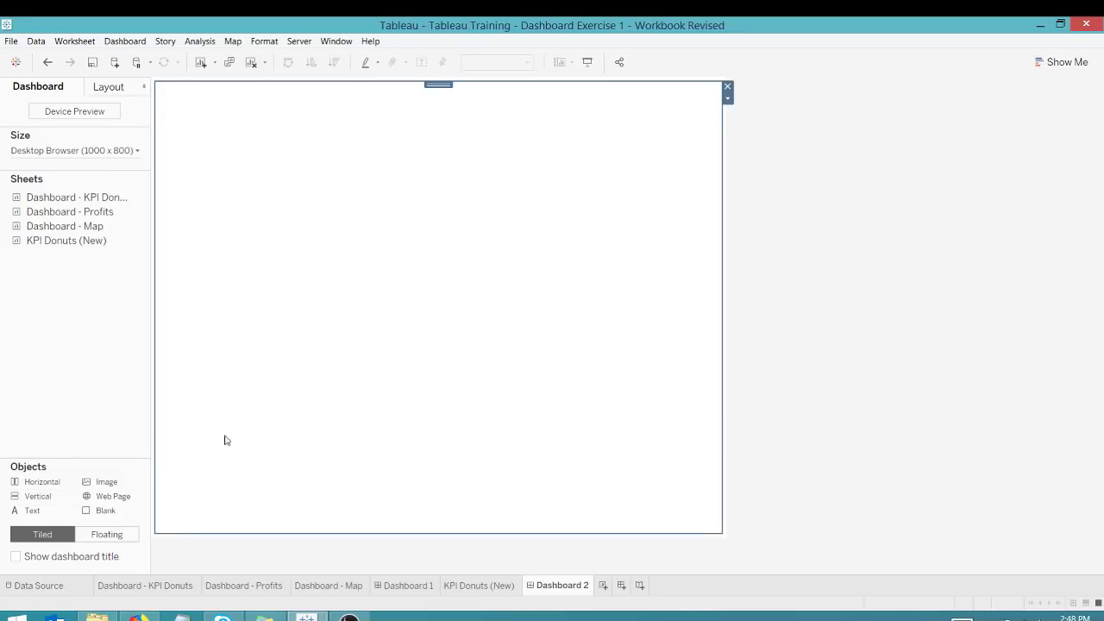
pyautogui.moveTo(58, 497); pyautogui.dragTo(327, 535)
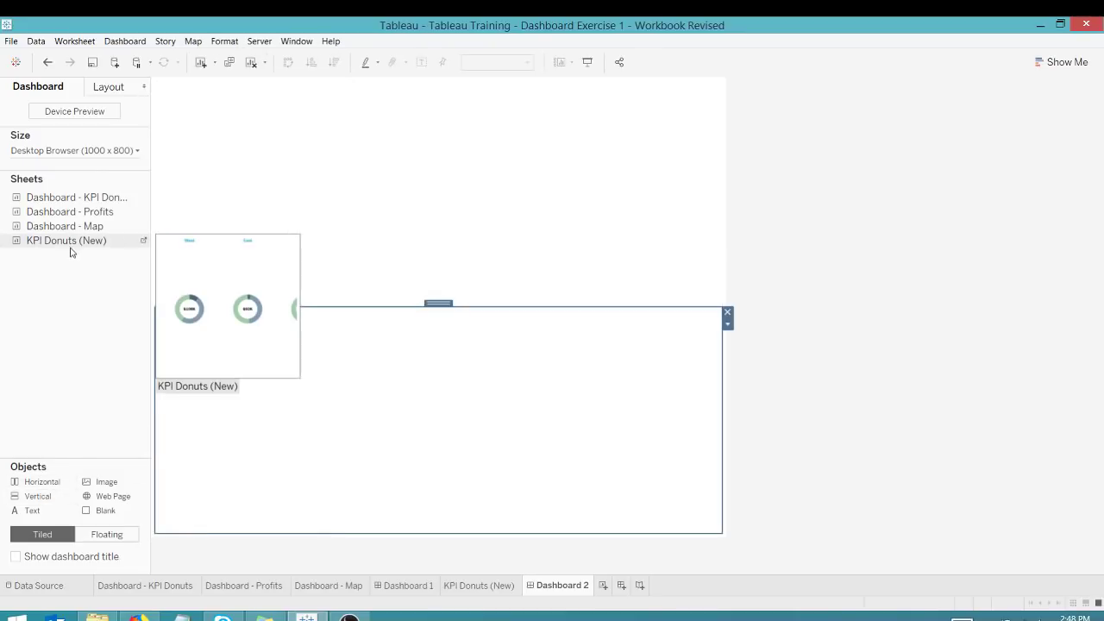
# Place KPI Donuts (New) on top, with the state profit map and Profits sheet side by side below.
pyautogui.moveTo(57, 247); pyautogui.dragTo(317, 192)
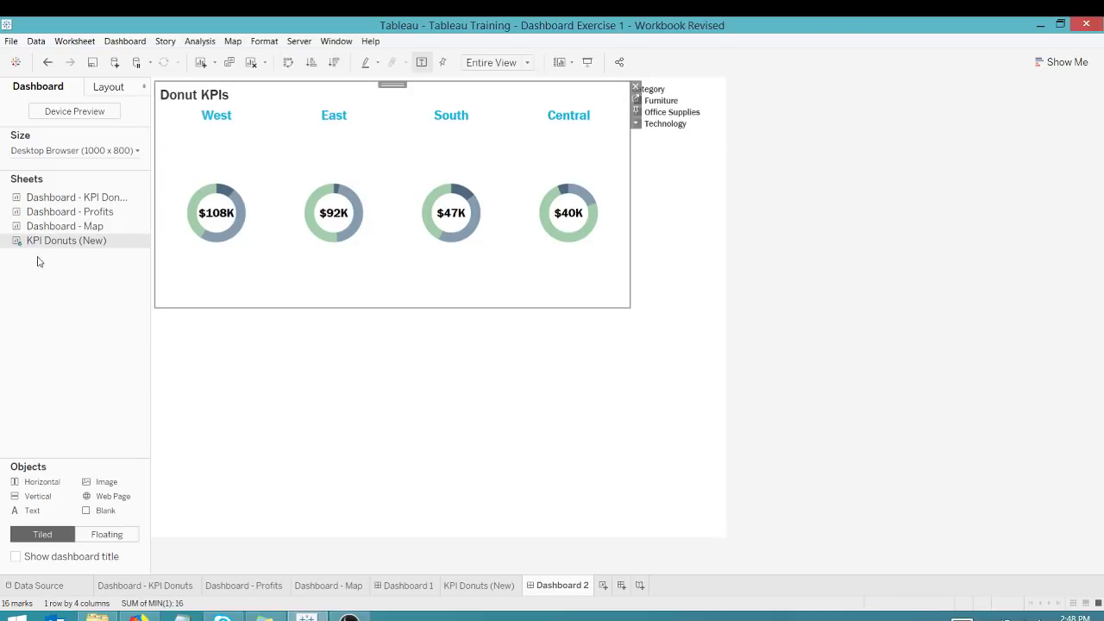
pyautogui.moveTo(47, 231)
pyautogui.moveTo(46, 231); pyautogui.dragTo(224, 374)
pyautogui.moveTo(86, 243)
pyautogui.moveTo(71, 214)
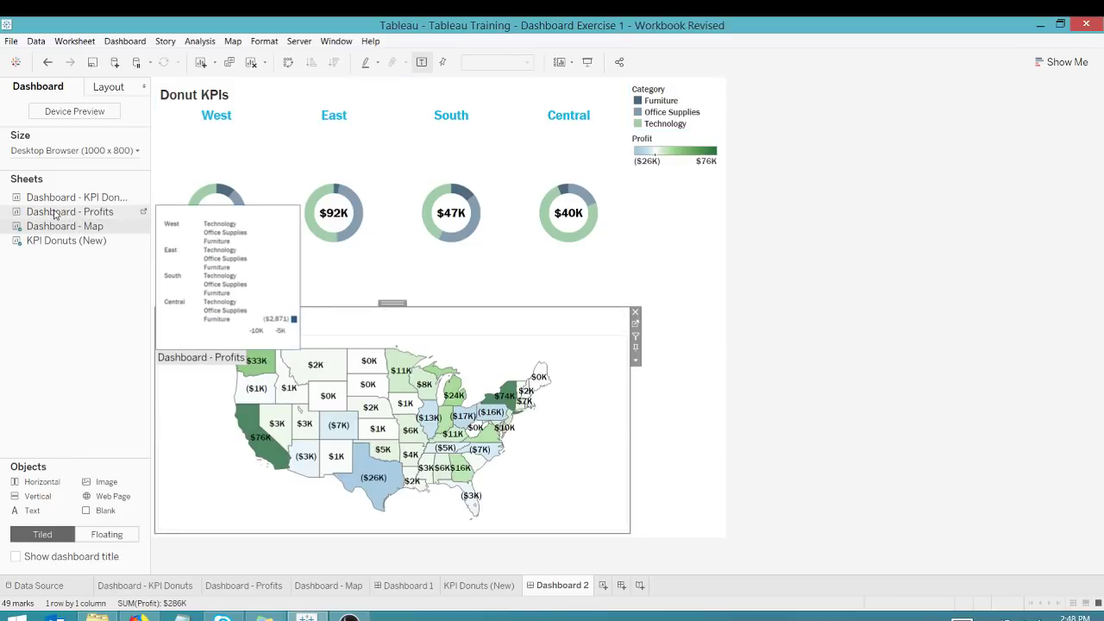
pyautogui.moveTo(53, 214); pyautogui.dragTo(616, 386)
# Delete the legend container from the right side of the dashboard.
pyautogui.click(703, 116)
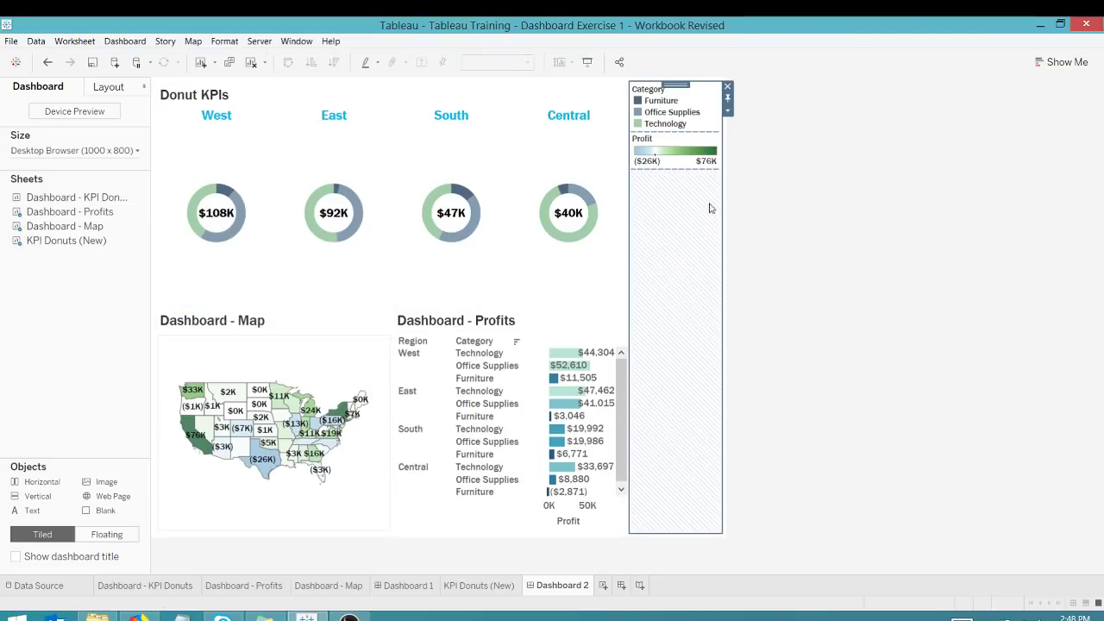
pyautogui.click(728, 88)
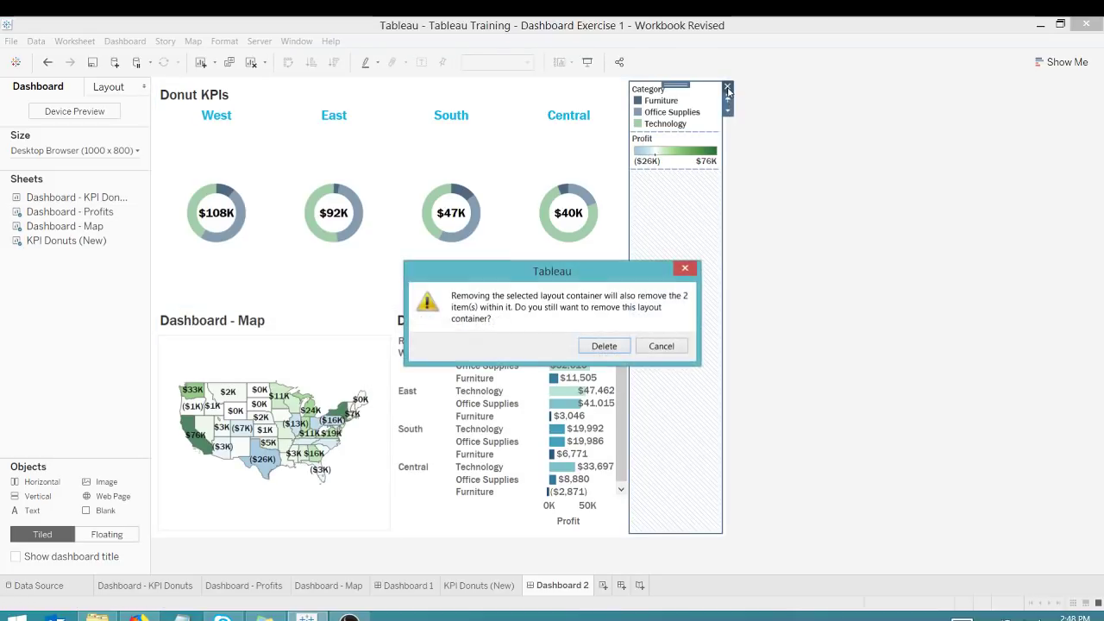
pyautogui.click(611, 347)
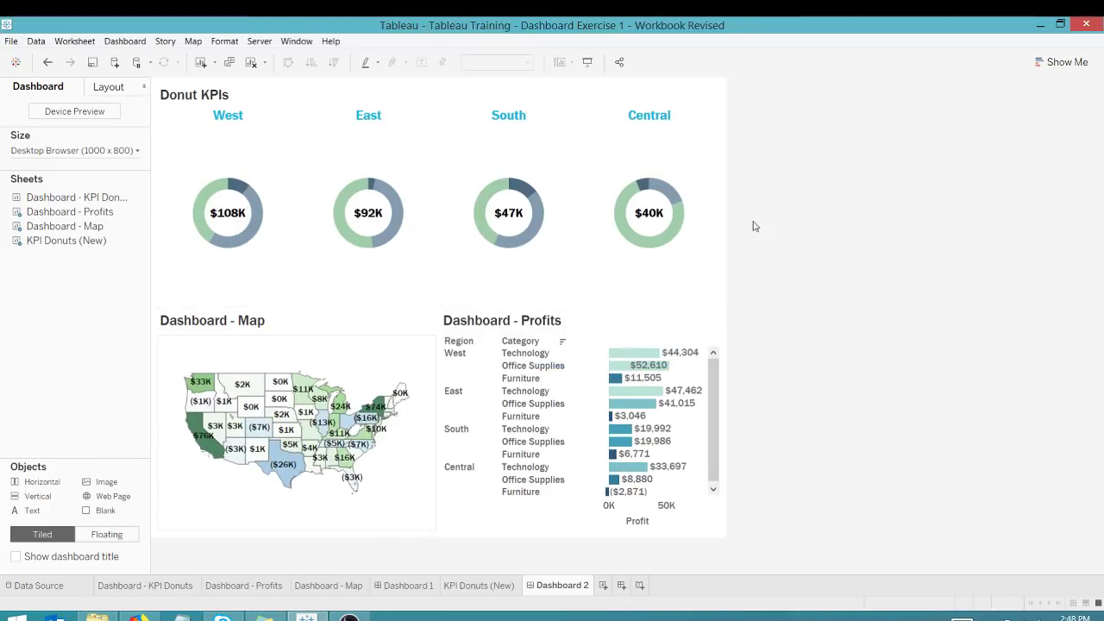
pyautogui.rightClick(601, 332)
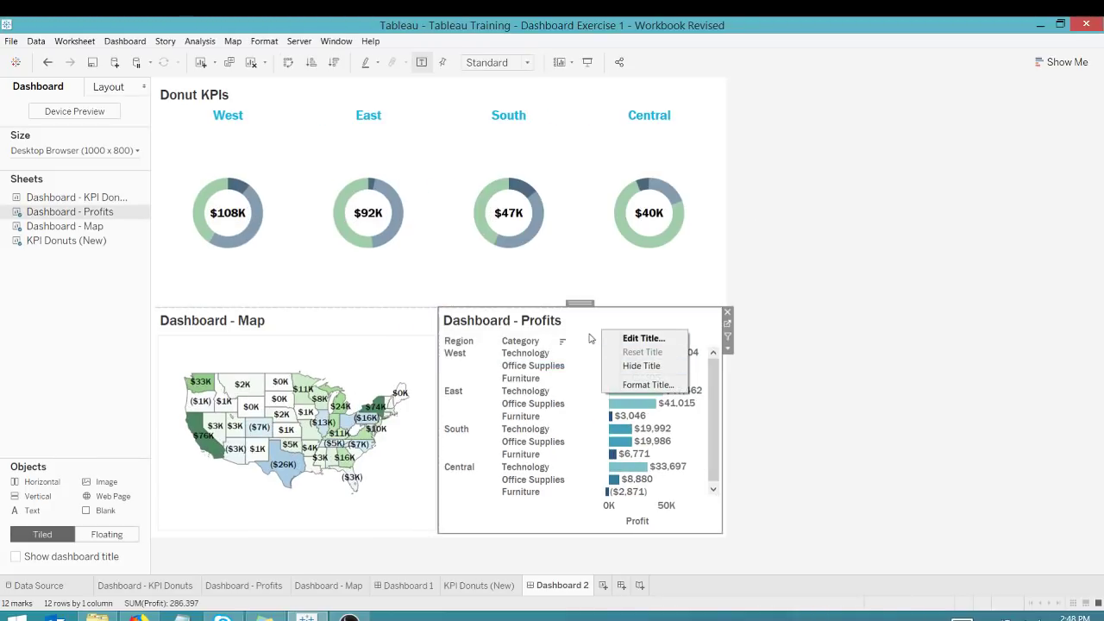
pyautogui.rightClick(577, 320)
pyautogui.rightClick(576, 321)
pyautogui.click(816, 266)
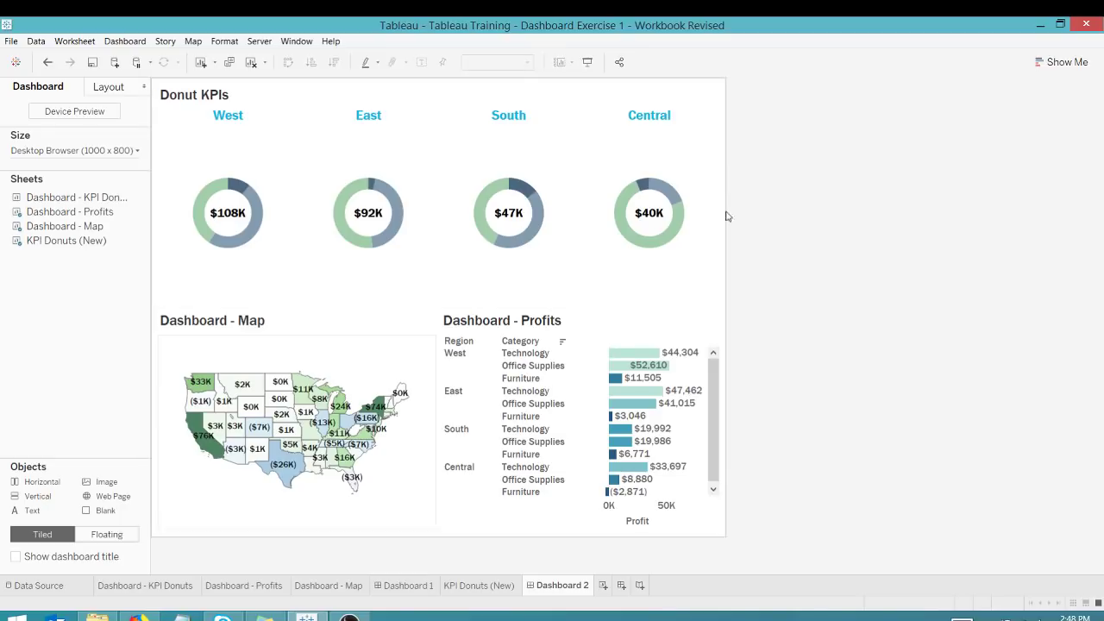
# Set the dashboard size to Automatic.
pyautogui.click(101, 151)
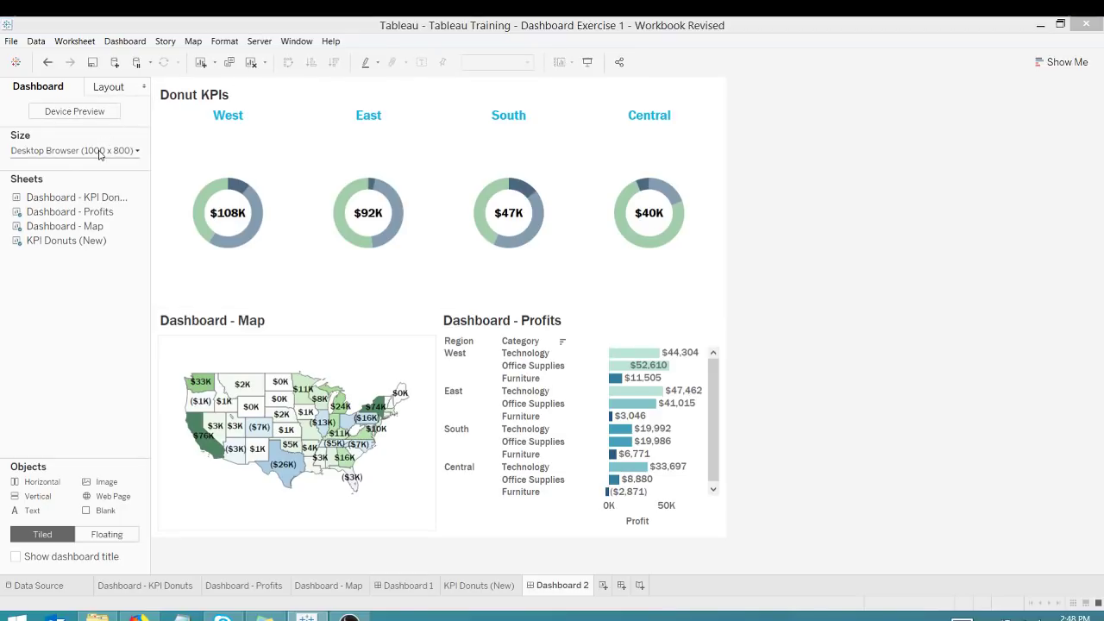
pyautogui.click(142, 192)
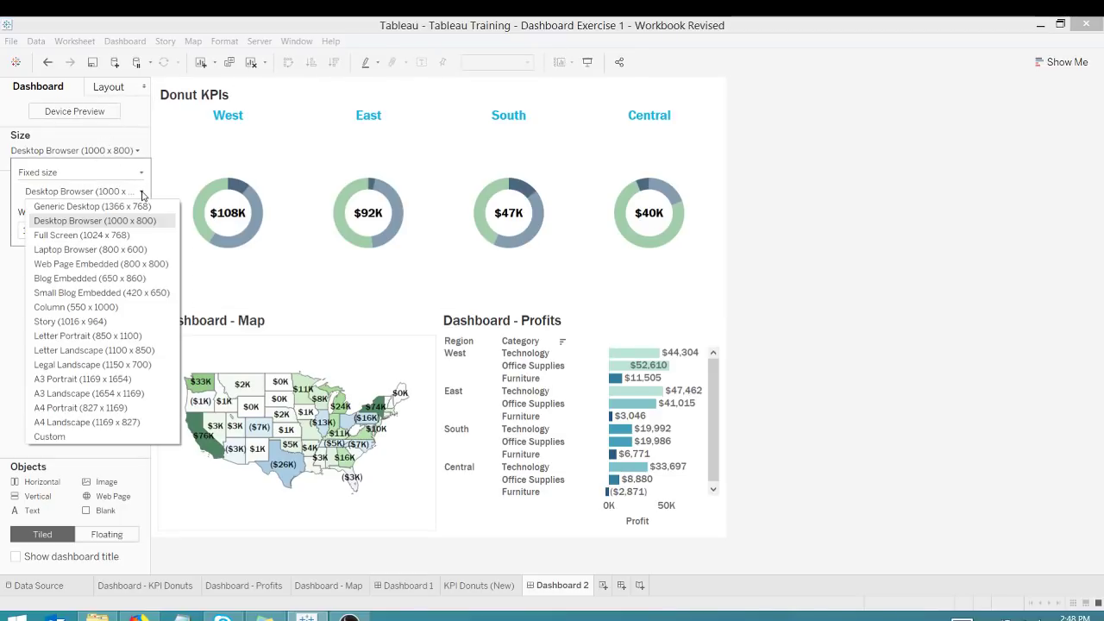
pyautogui.click(141, 175)
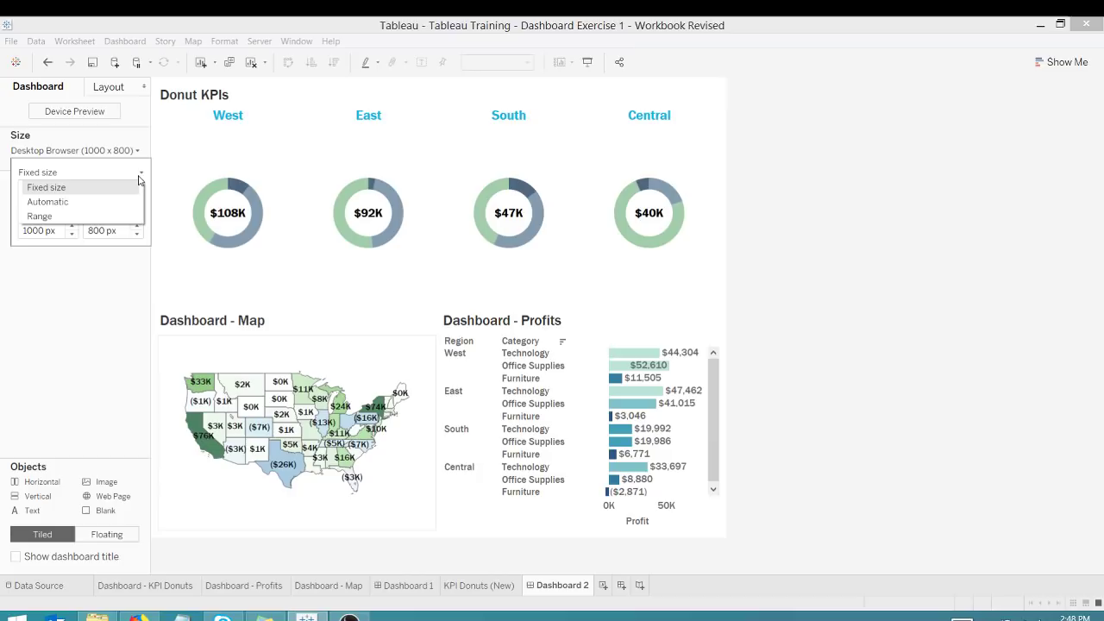
pyautogui.click(83, 199)
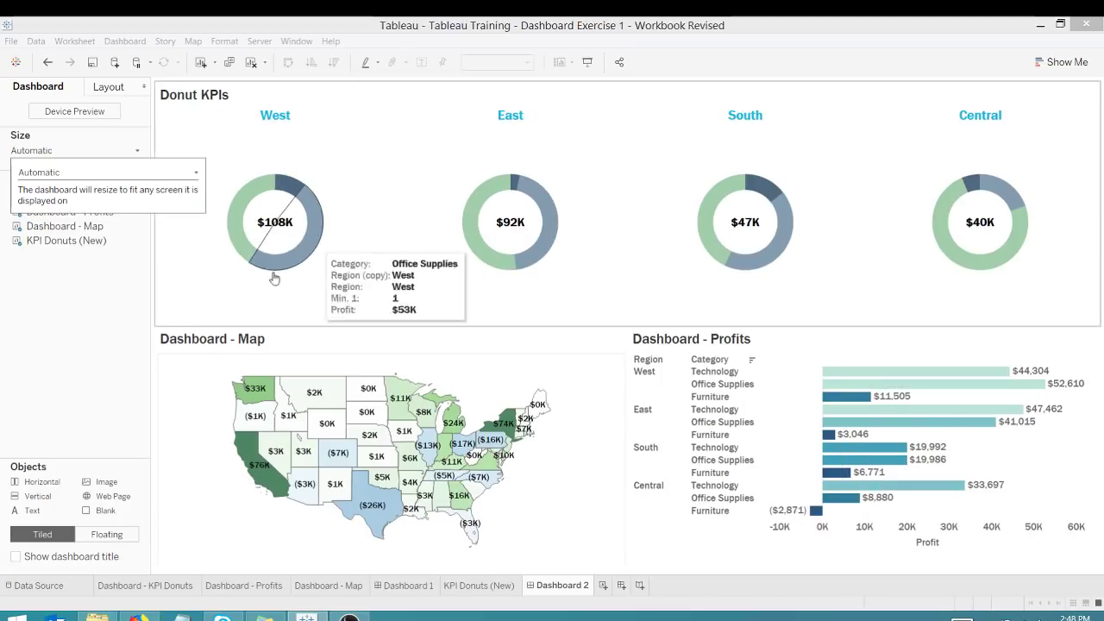
pyautogui.click(100, 348)
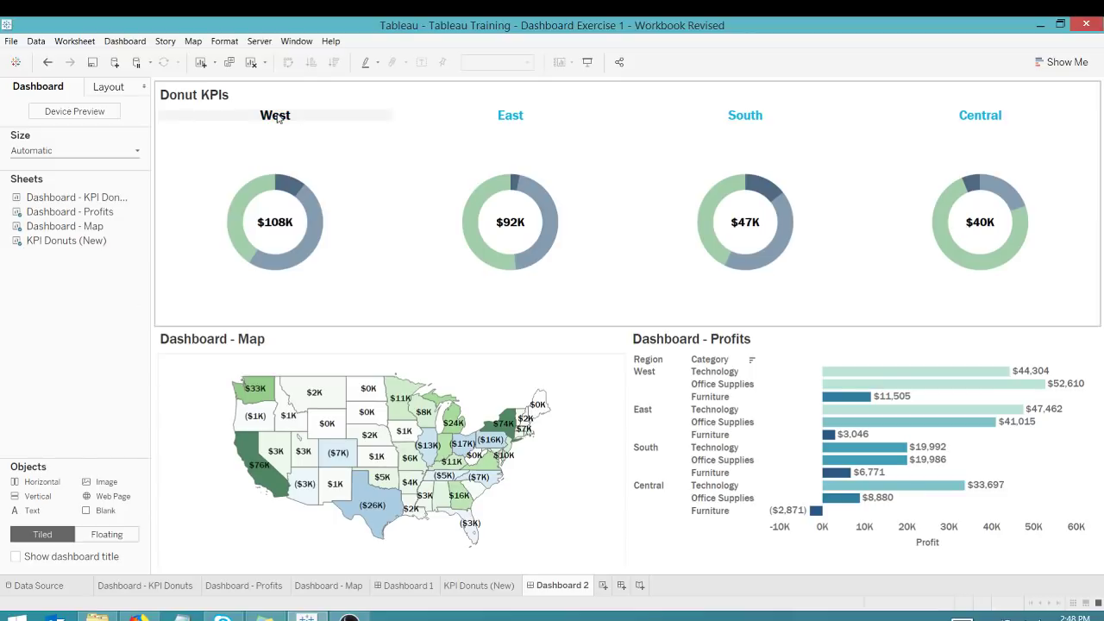
# Use the KPI Donuts as a filter, testing with the Central region, then clear the selection.
pyautogui.click(1005, 114)
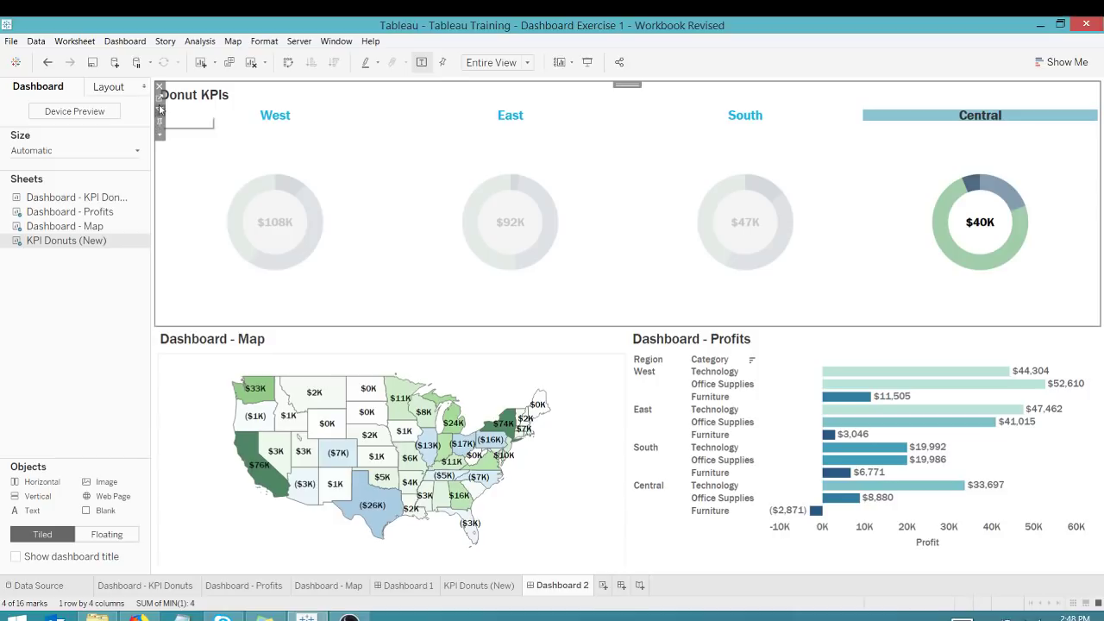
pyautogui.click(170, 362)
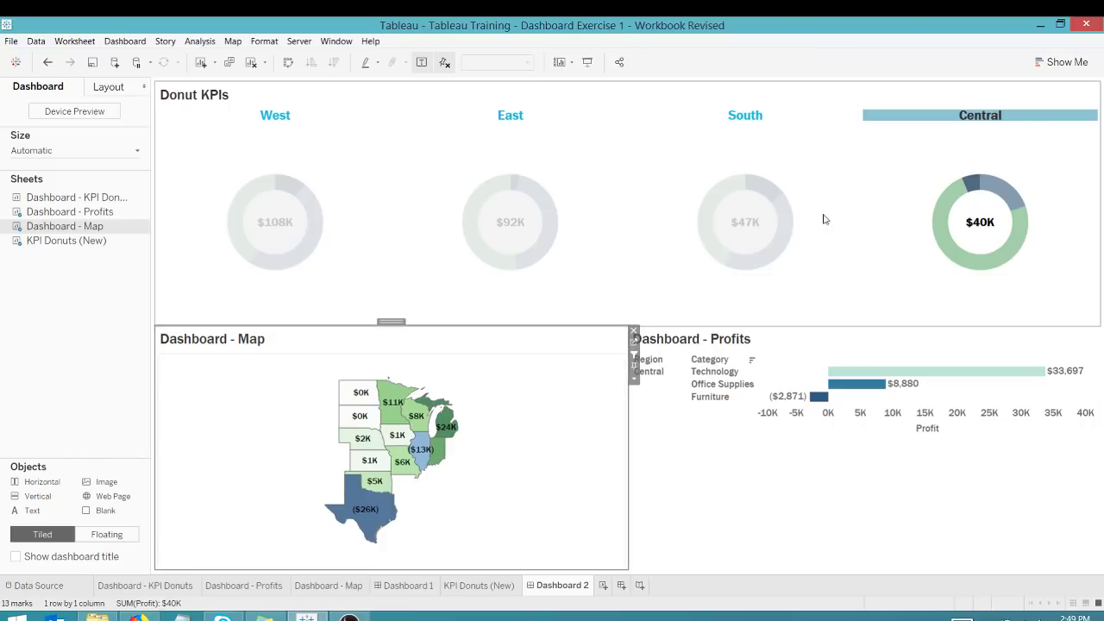
pyautogui.click(898, 119)
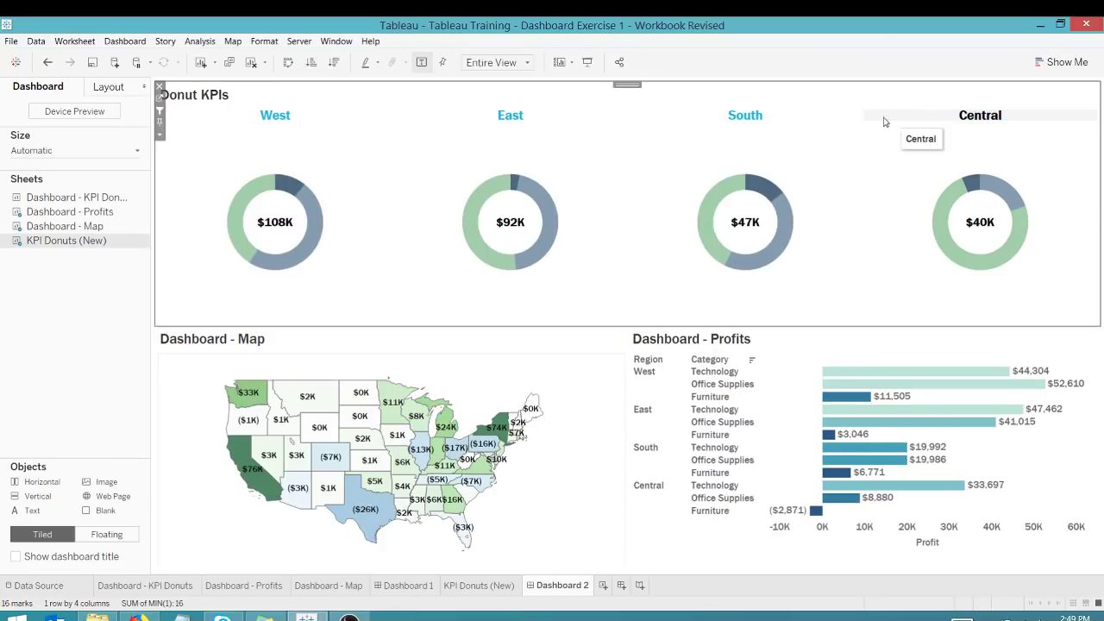
pyautogui.click(105, 316)
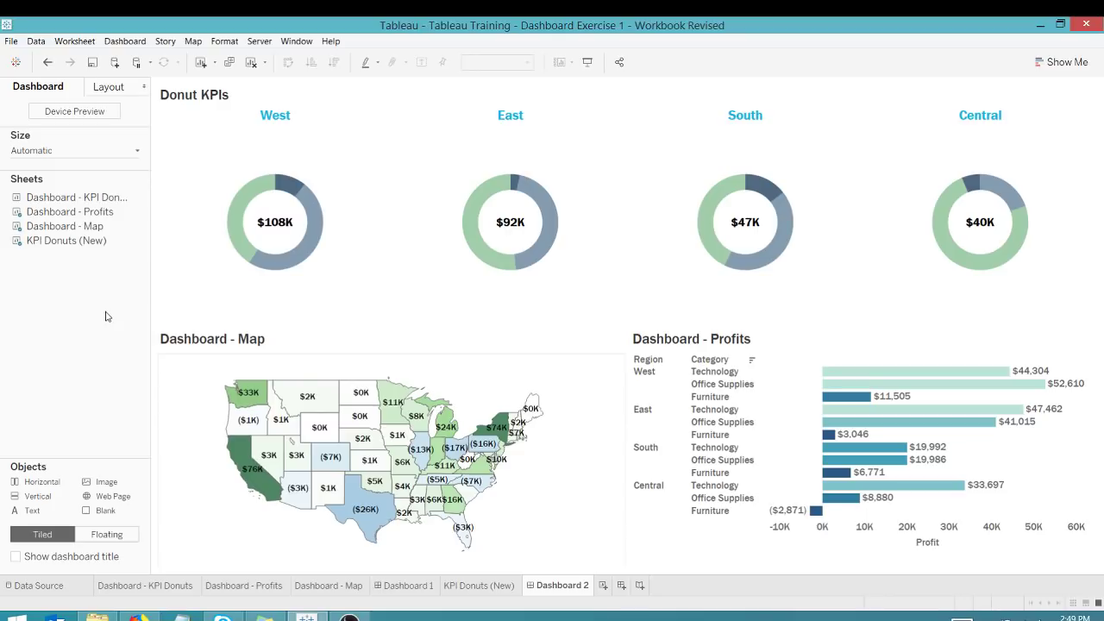
# Hide the Dashboard - Map title, then switch to the KPI Donuts (New) worksheet.
pyautogui.rightClick(260, 342)
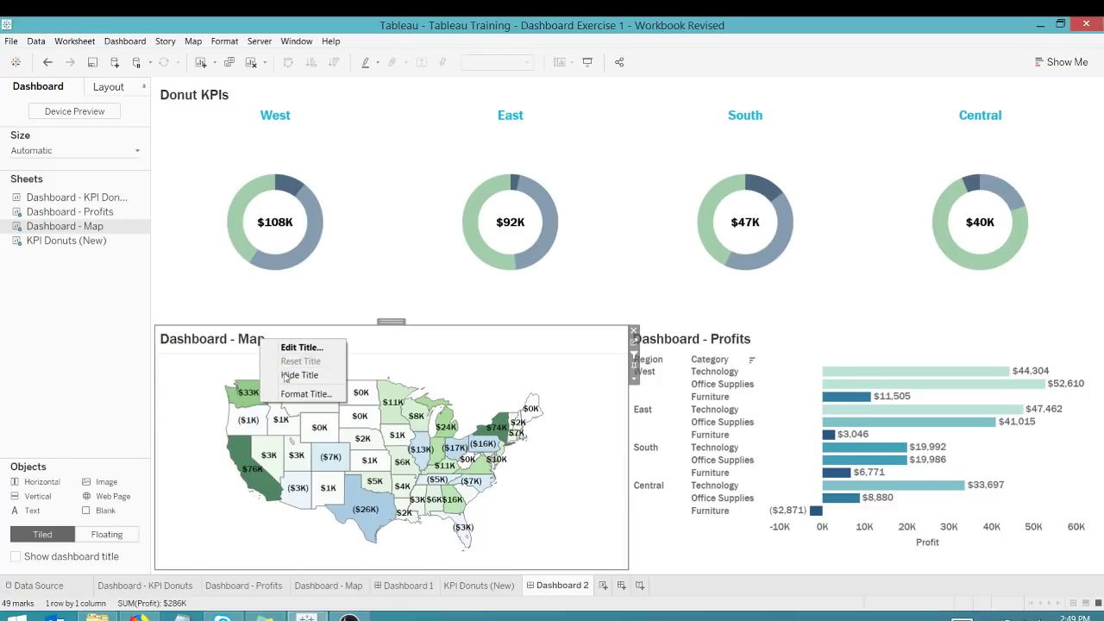
pyautogui.click(287, 378)
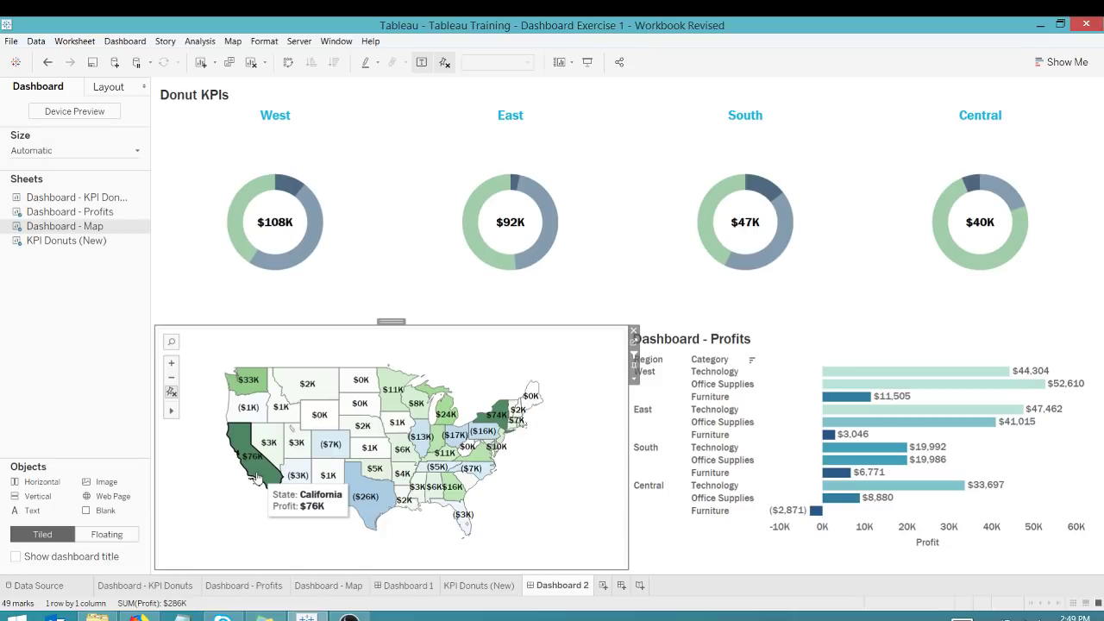
pyautogui.click(215, 277)
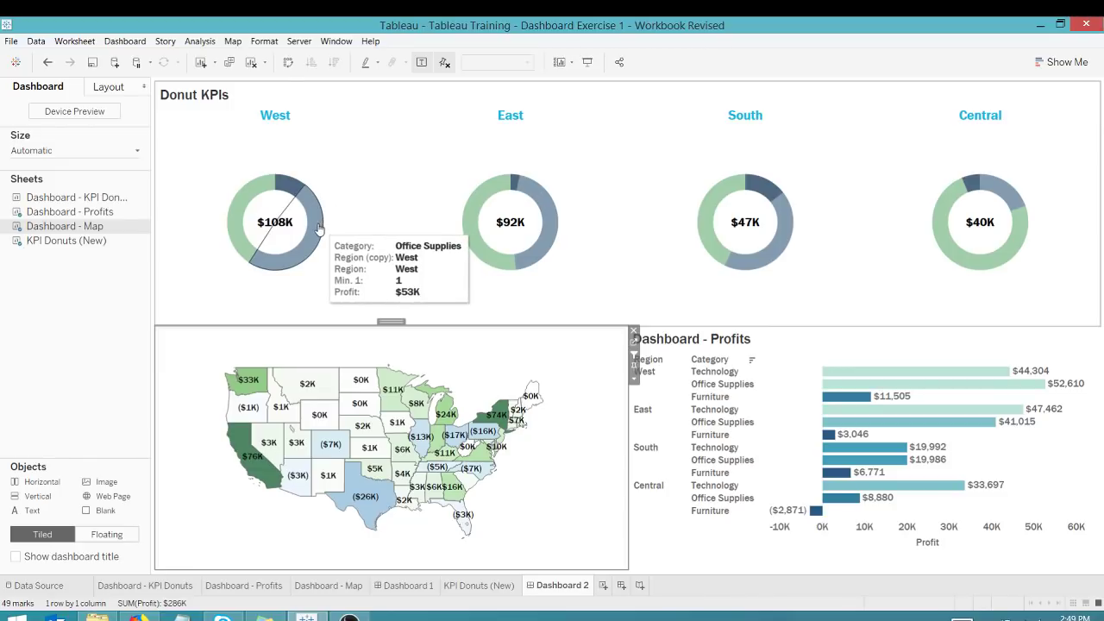
pyautogui.click(492, 586)
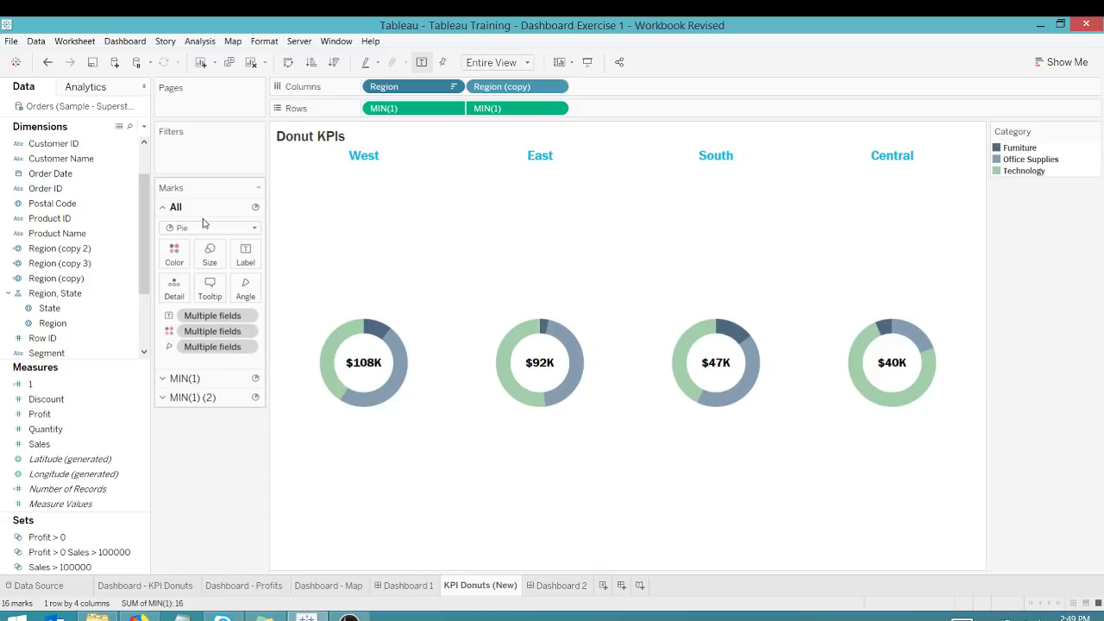
# Remove the Min. 1 line from the donut tooltip and check the result on Dashboard 2.
pyautogui.click(211, 290)
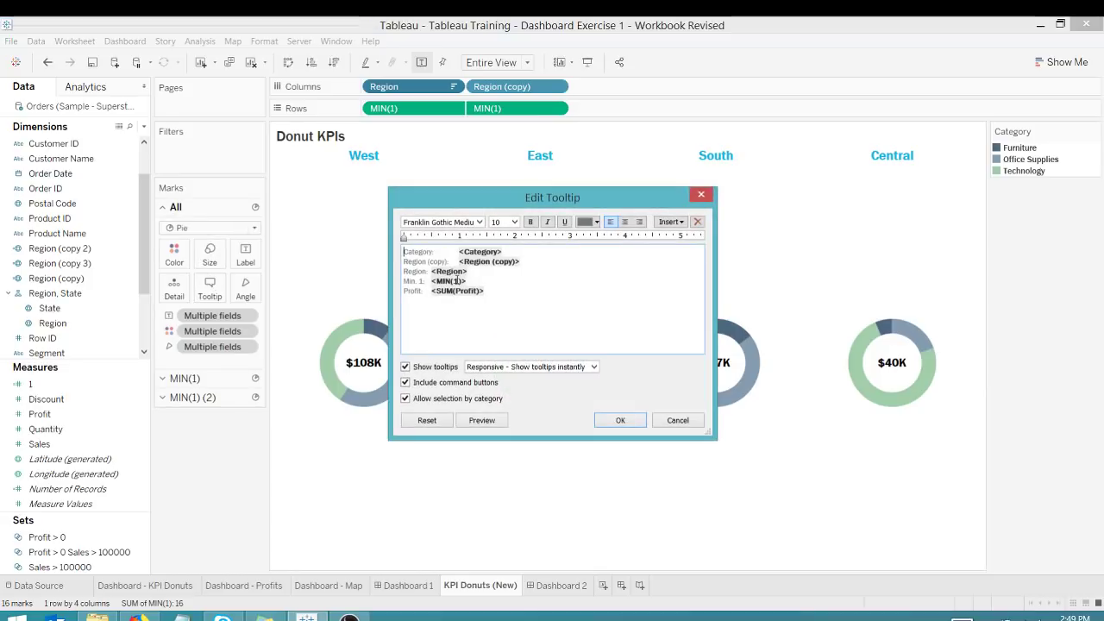
pyautogui.moveTo(483, 282); pyautogui.dragTo(406, 283)
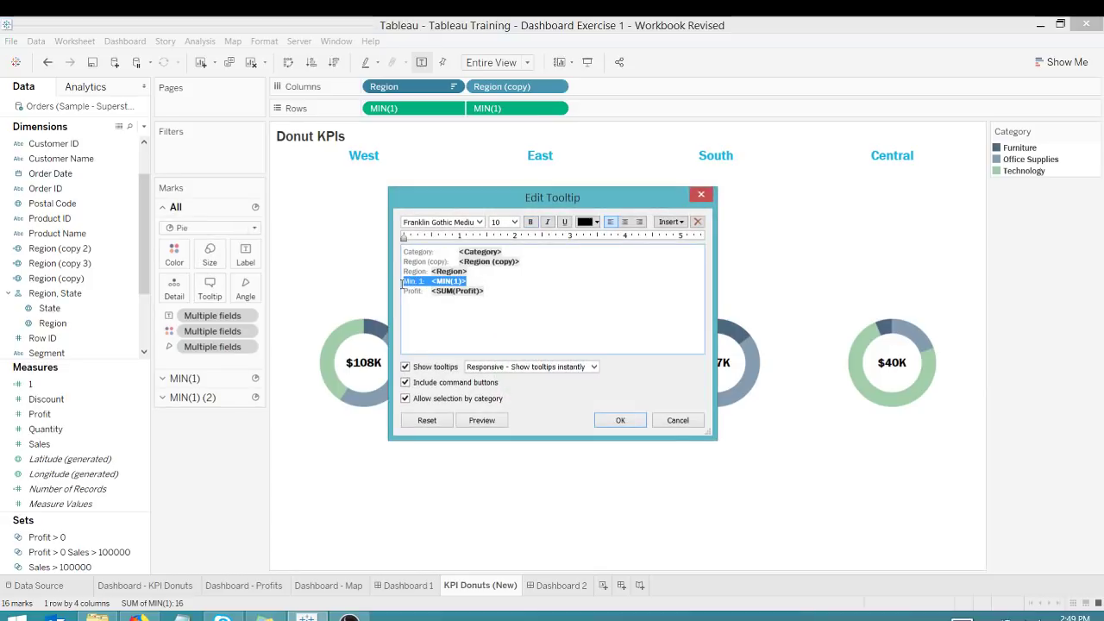
pyautogui.press('Delete')
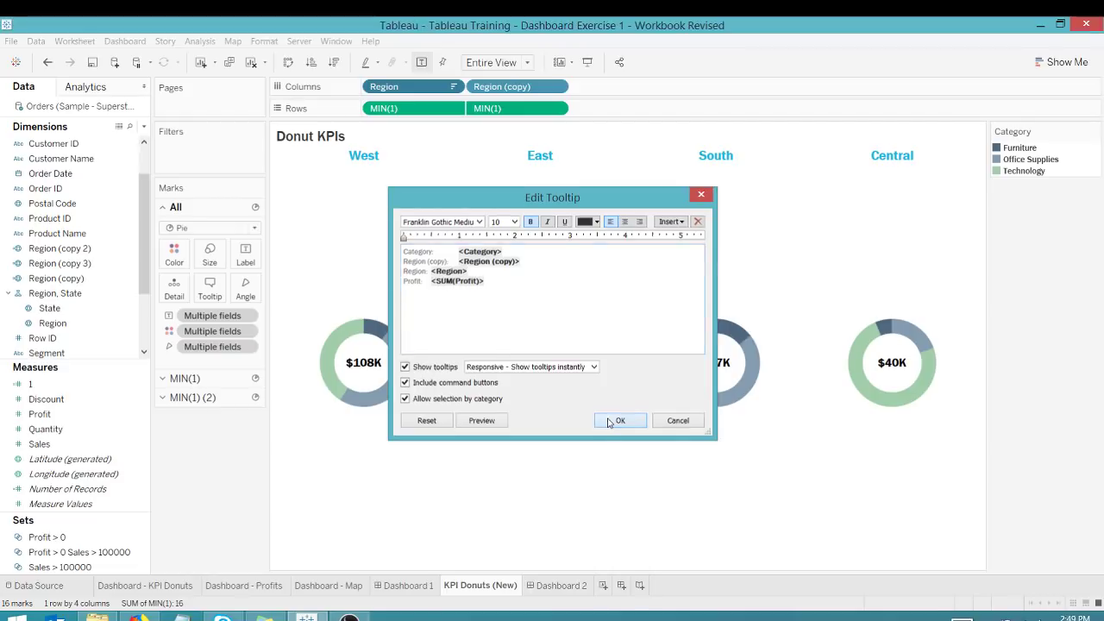
pyautogui.click(620, 420)
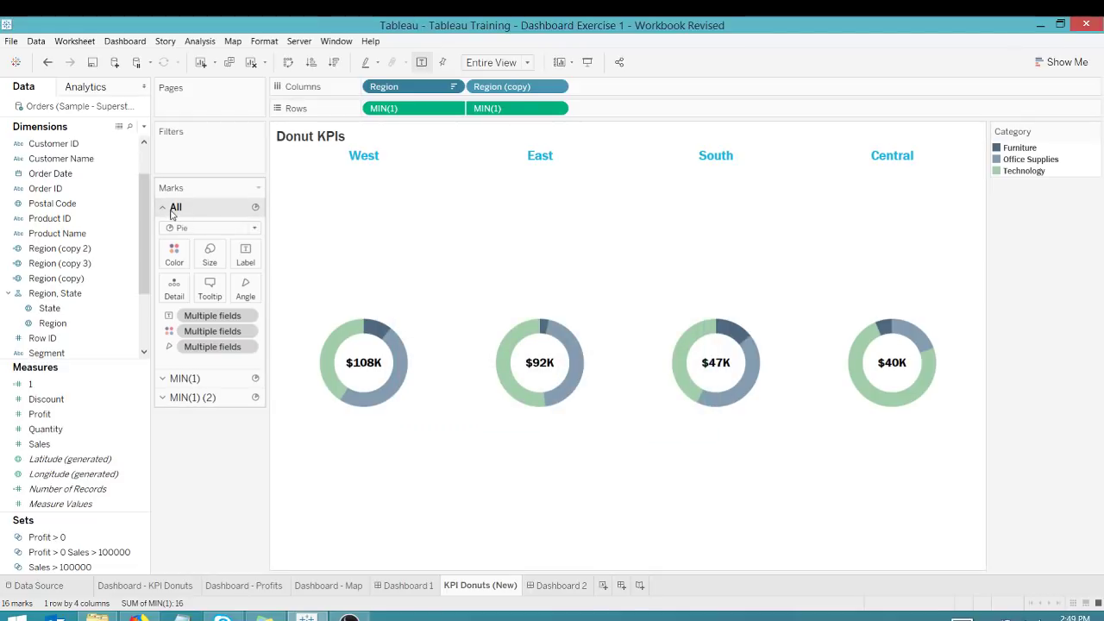
pyautogui.moveTo(351, 341)
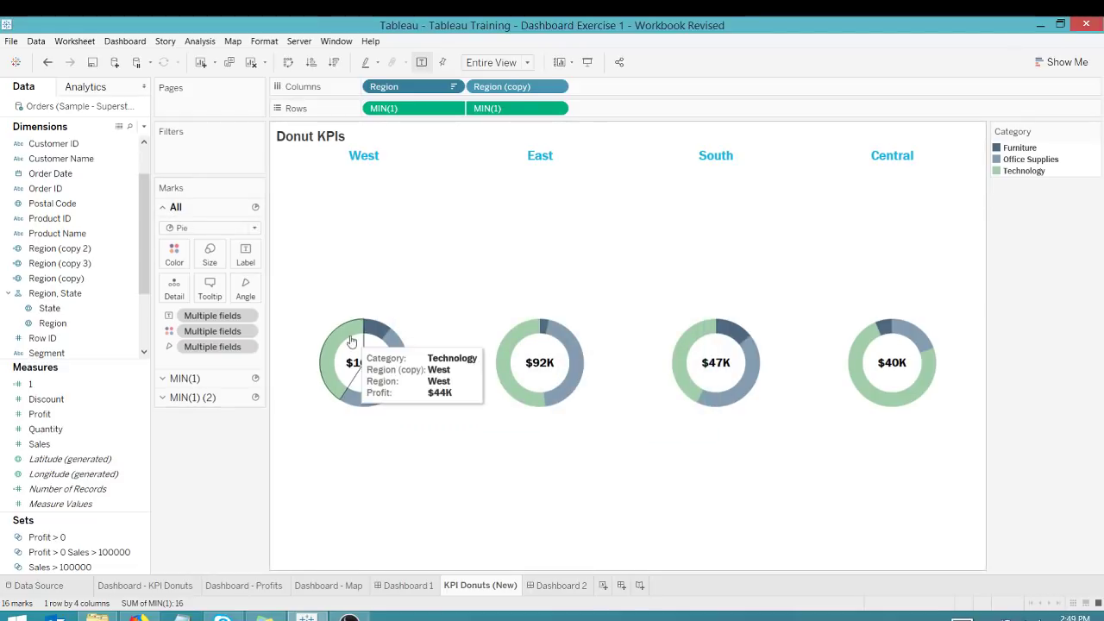
pyautogui.click(553, 586)
pyautogui.moveTo(317, 246)
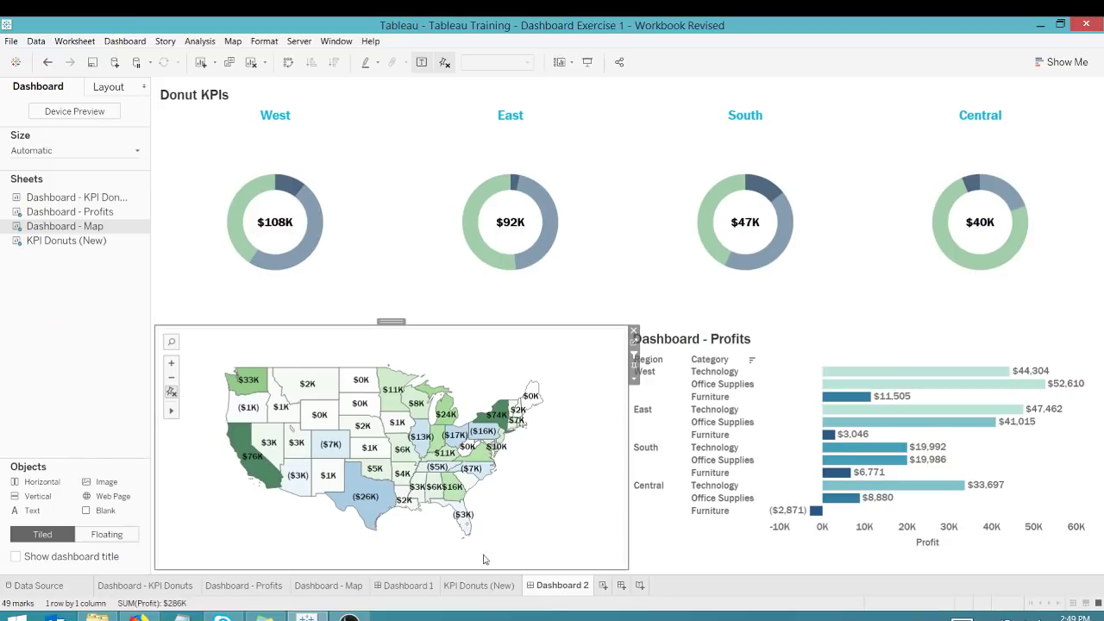
pyautogui.click(488, 586)
# On all donut layers, delete the Region (copy) tooltip line, then return to Dashboard 2.
pyautogui.rightClick(360, 361)
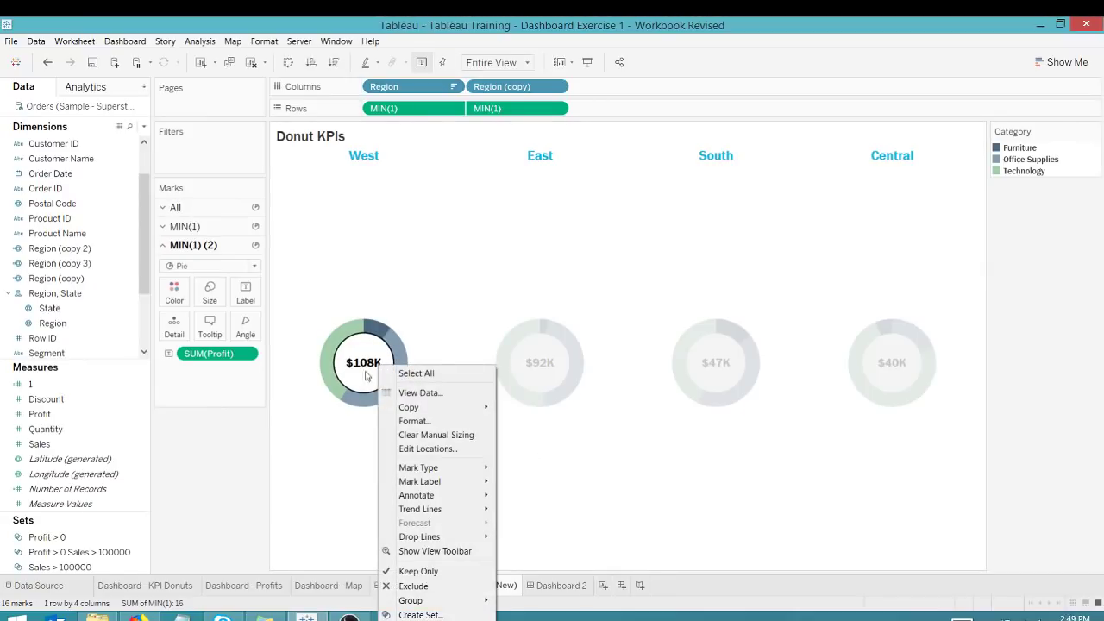
pyautogui.click(338, 450)
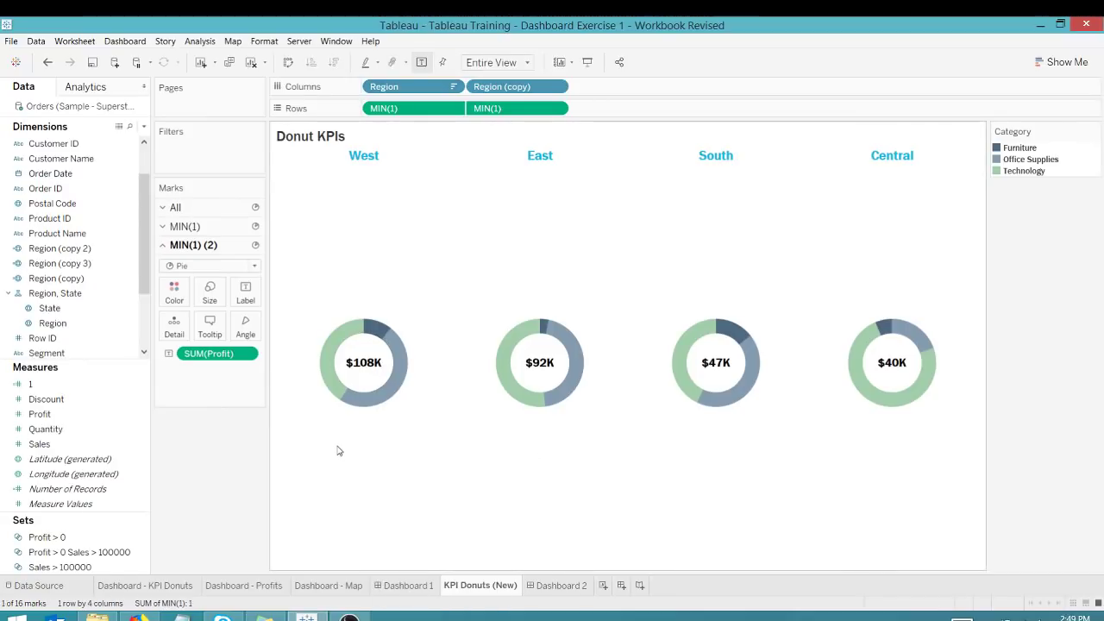
pyautogui.click(163, 208)
pyautogui.click(207, 288)
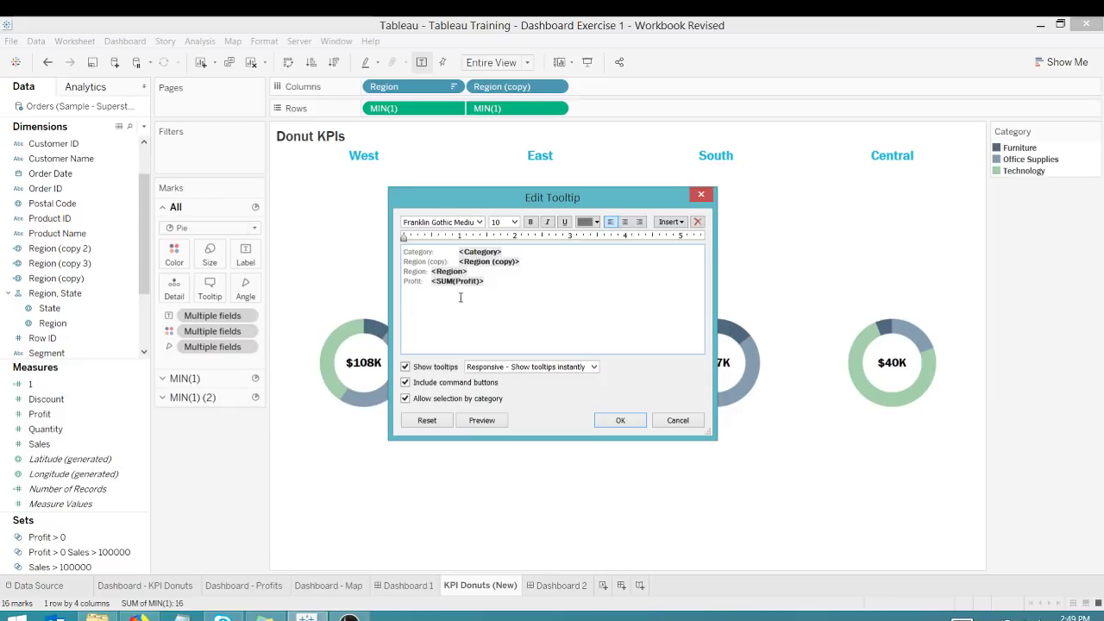
pyautogui.click(489, 285)
pyautogui.moveTo(522, 261); pyautogui.dragTo(402, 261)
pyautogui.press('BackSpace')
pyautogui.press('BackSpace')
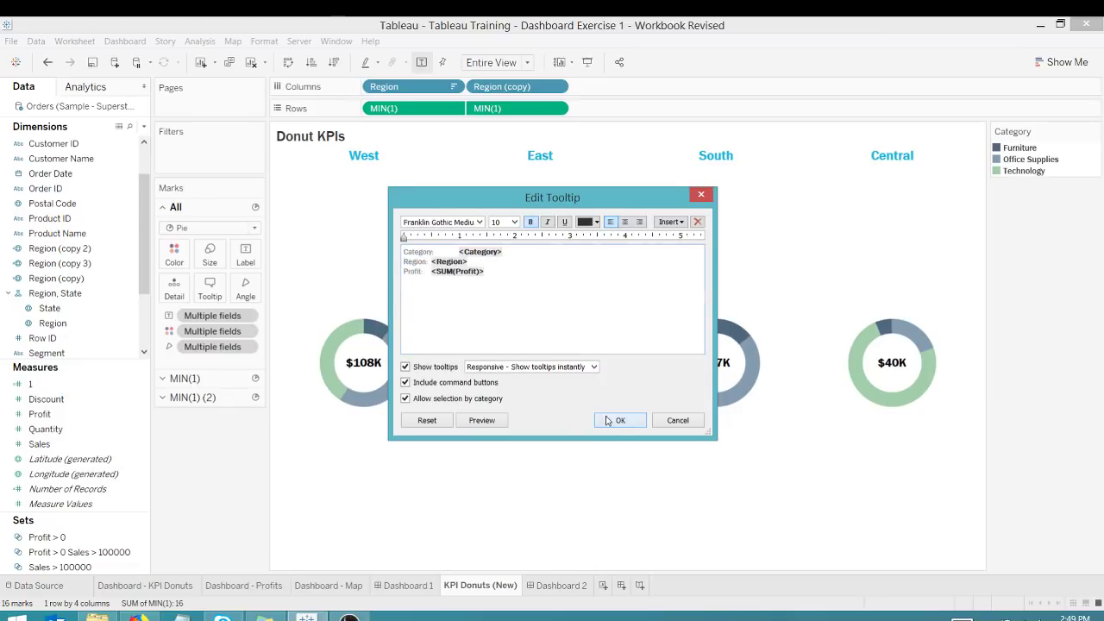
pyautogui.click(609, 422)
pyautogui.click(561, 586)
pyautogui.moveTo(293, 241)
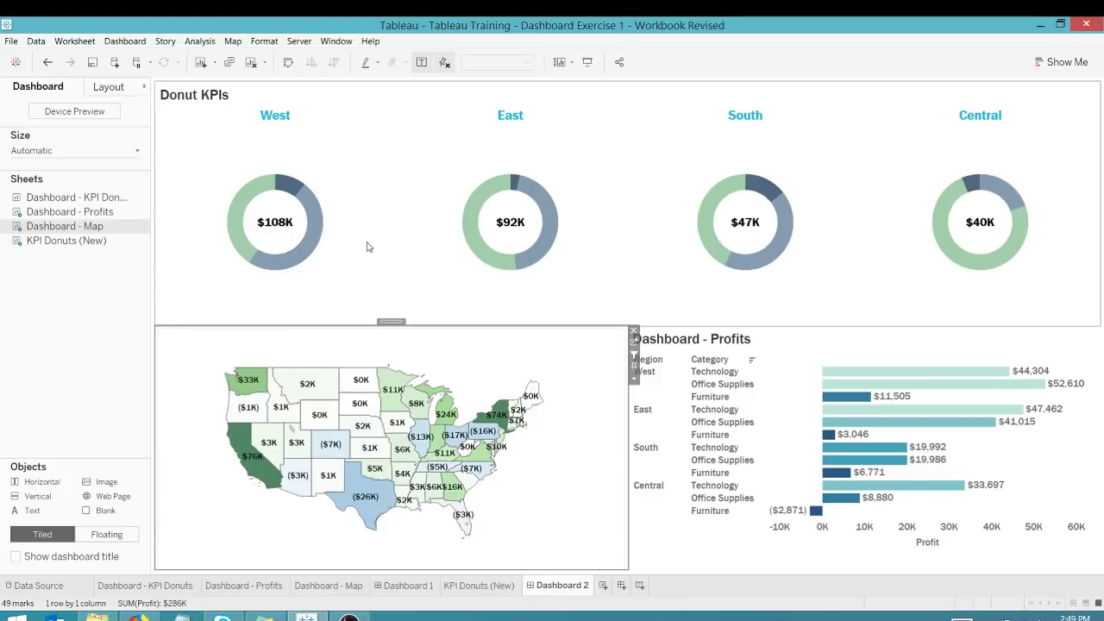
pyautogui.click(306, 257)
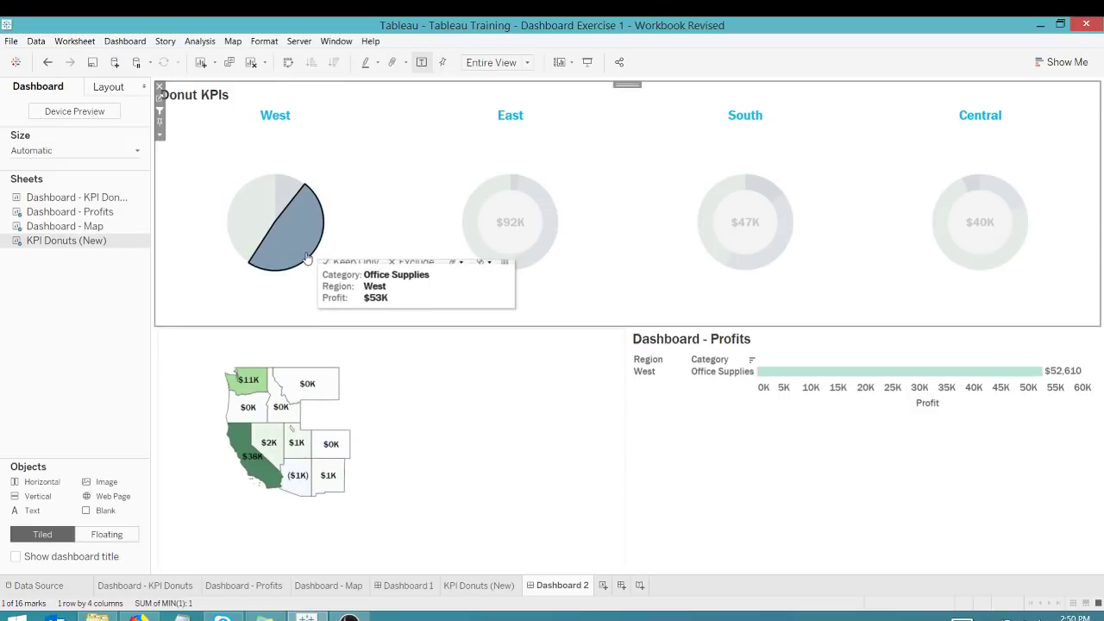
pyautogui.moveTo(248, 423)
pyautogui.moveTo(259, 378)
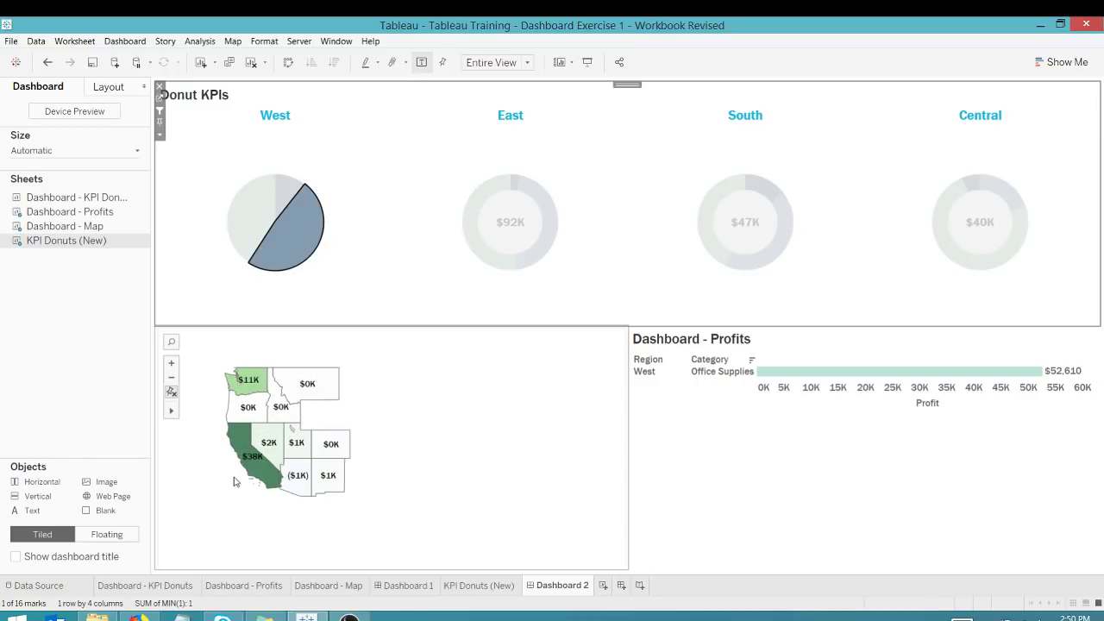
pyautogui.moveTo(249, 471)
pyautogui.moveTo(245, 385)
pyautogui.click(307, 263)
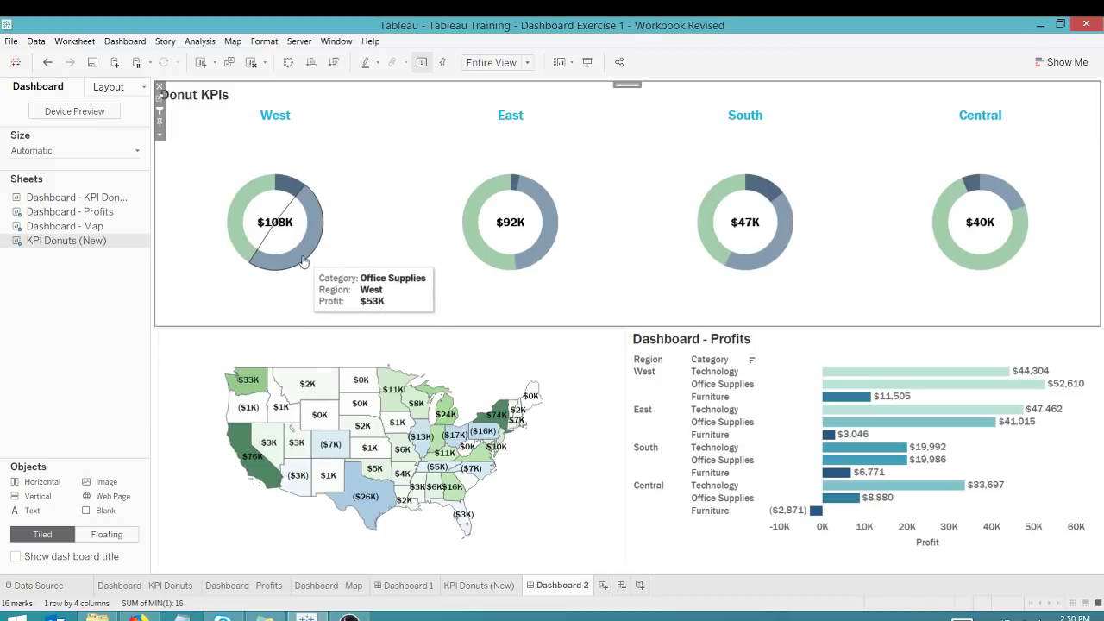
pyautogui.click(270, 120)
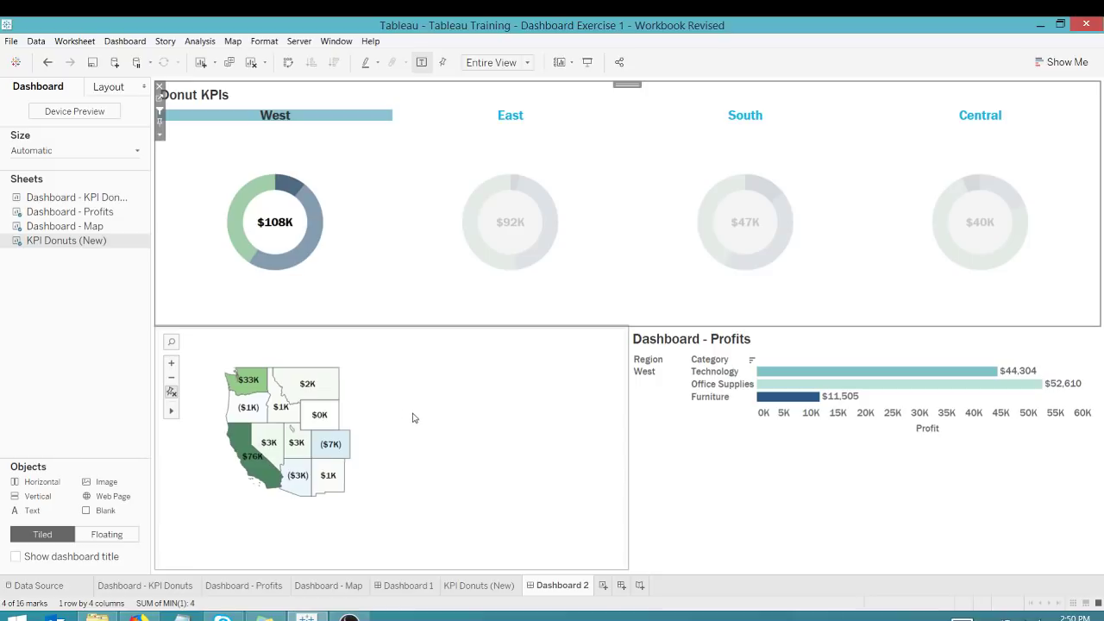
pyautogui.click(323, 121)
pyautogui.click(509, 119)
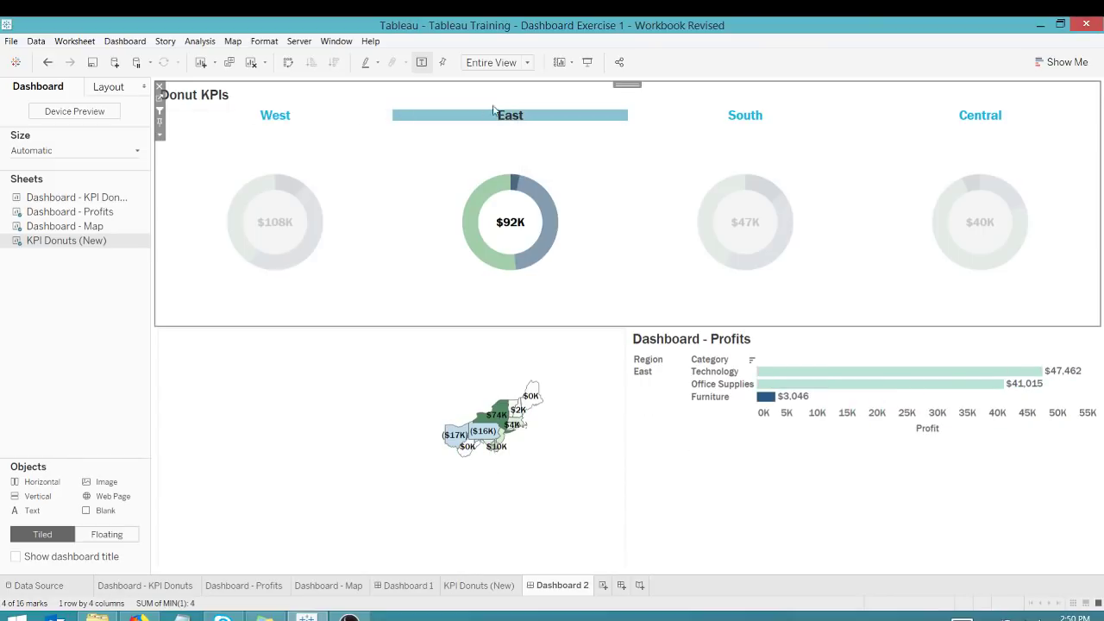
pyautogui.moveTo(284, 412)
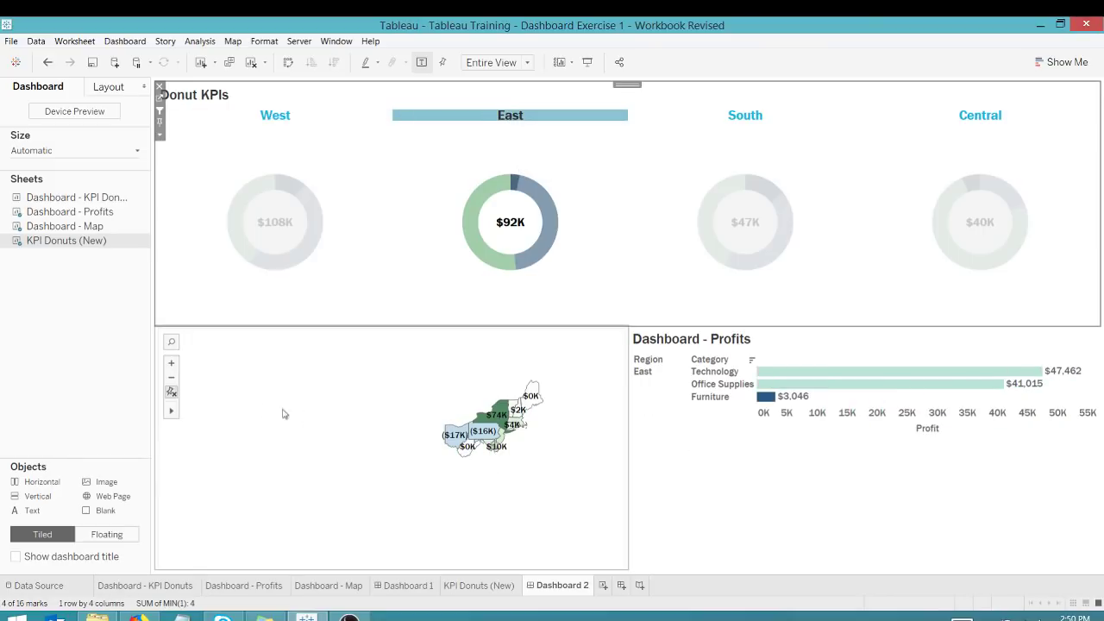
pyautogui.click(172, 395)
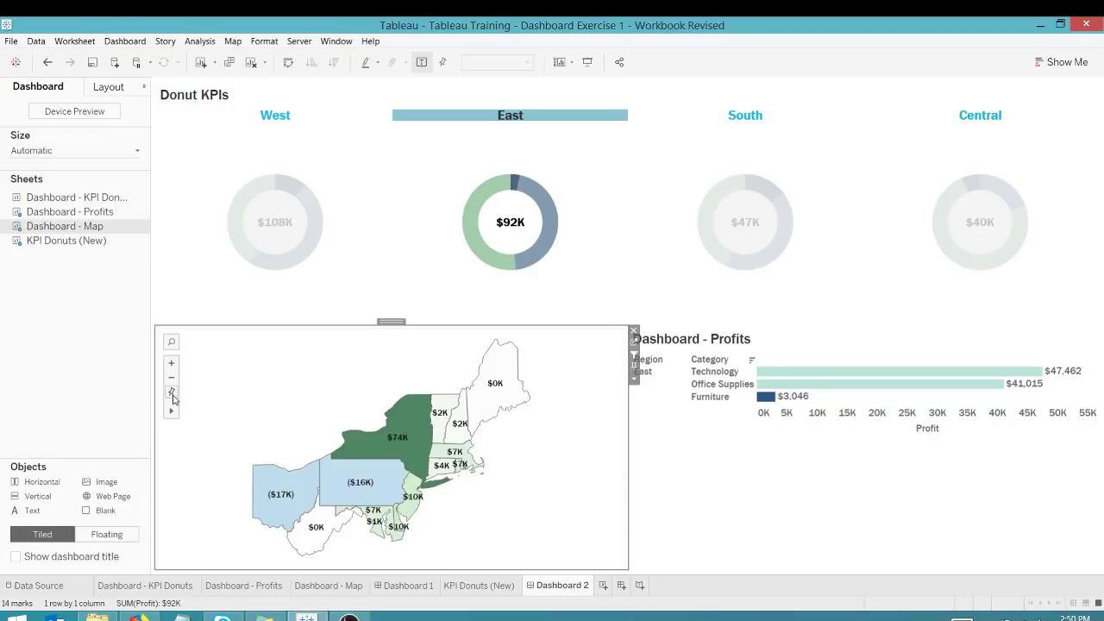
pyautogui.click(759, 116)
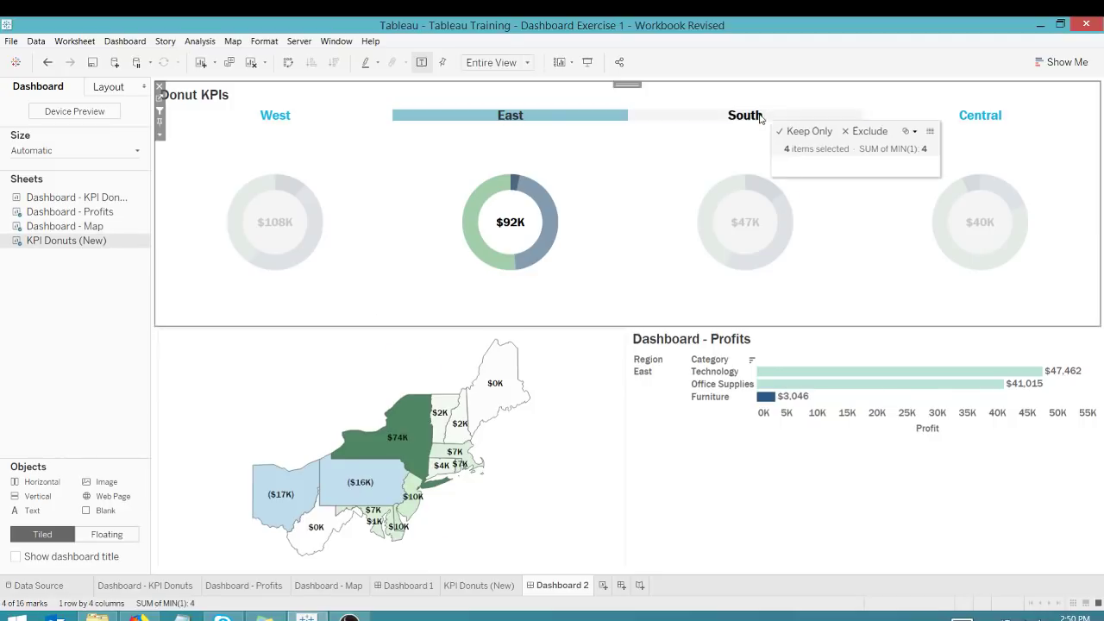
pyautogui.click(967, 117)
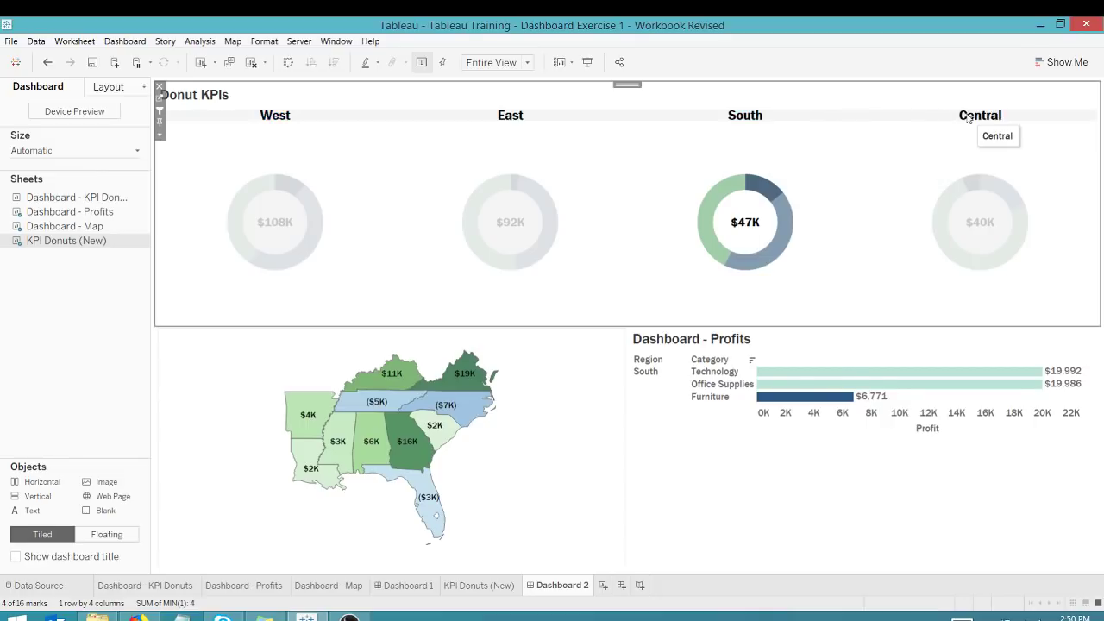
pyautogui.click(280, 121)
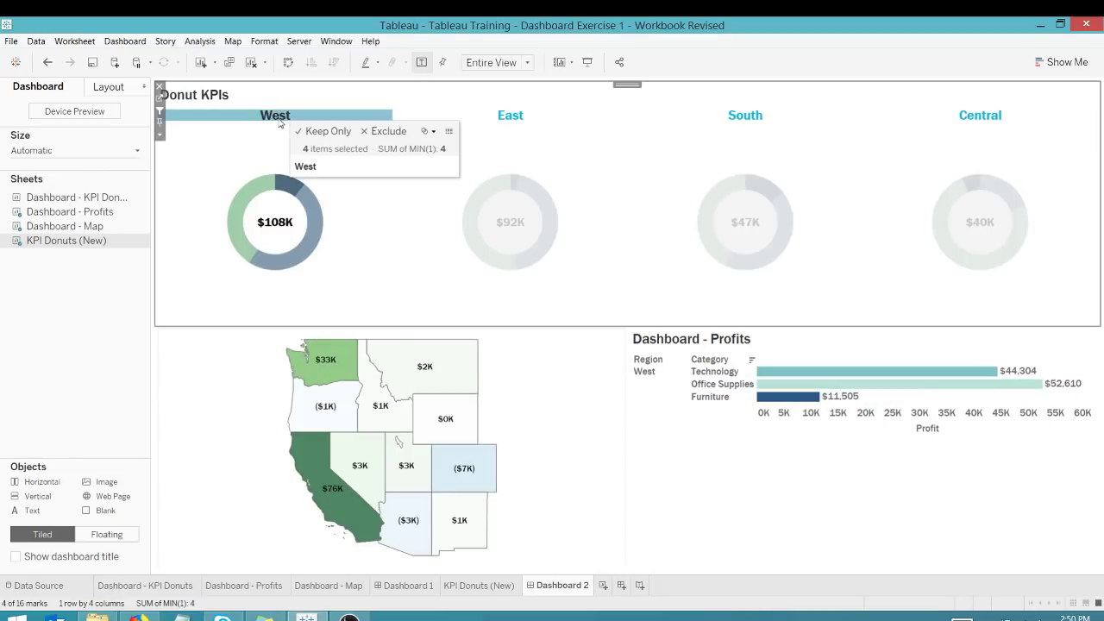
pyautogui.click(279, 121)
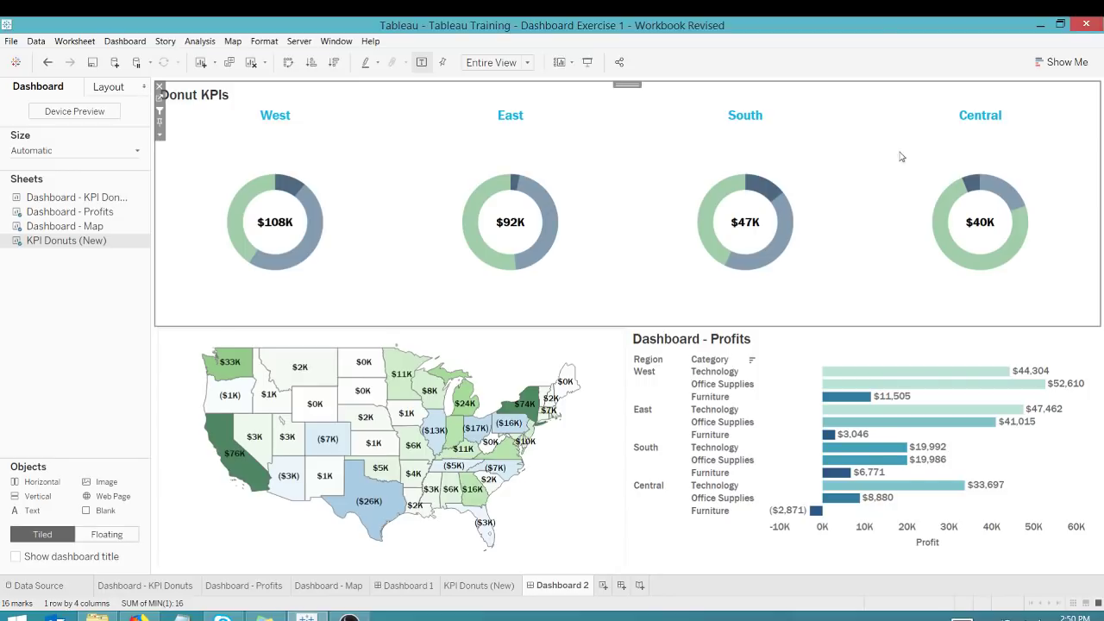
pyautogui.moveTo(977, 185)
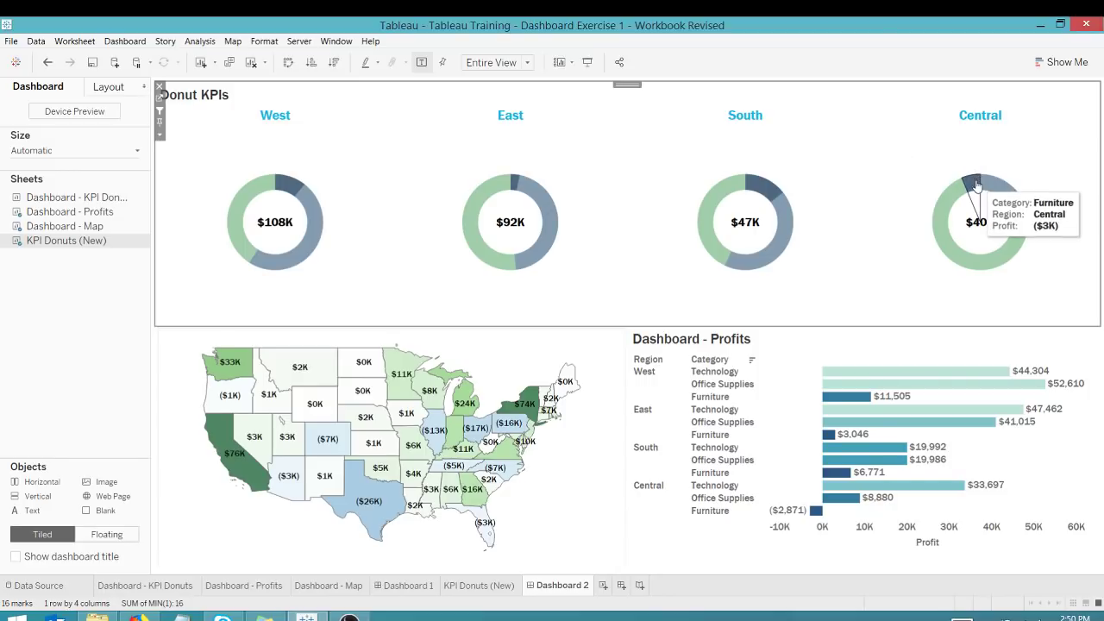